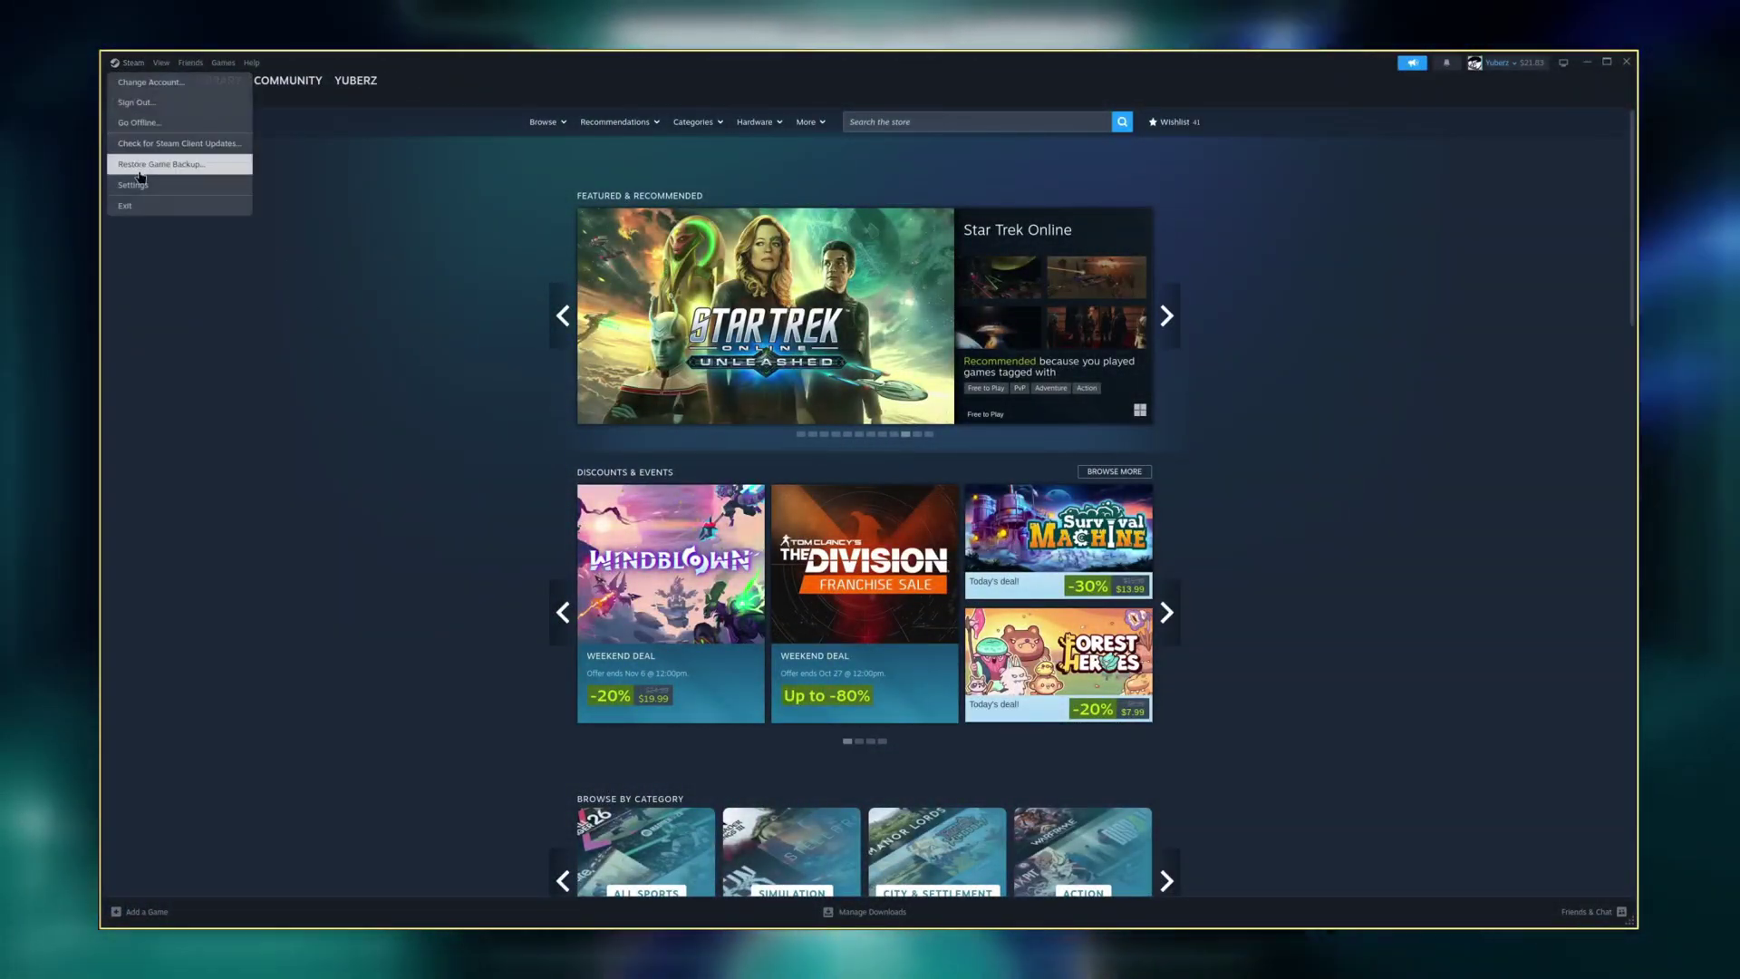
- Set Steam's default compatibility tool to Proton-GE Latest and restart Steam to apply the setting
left_click(139, 188)
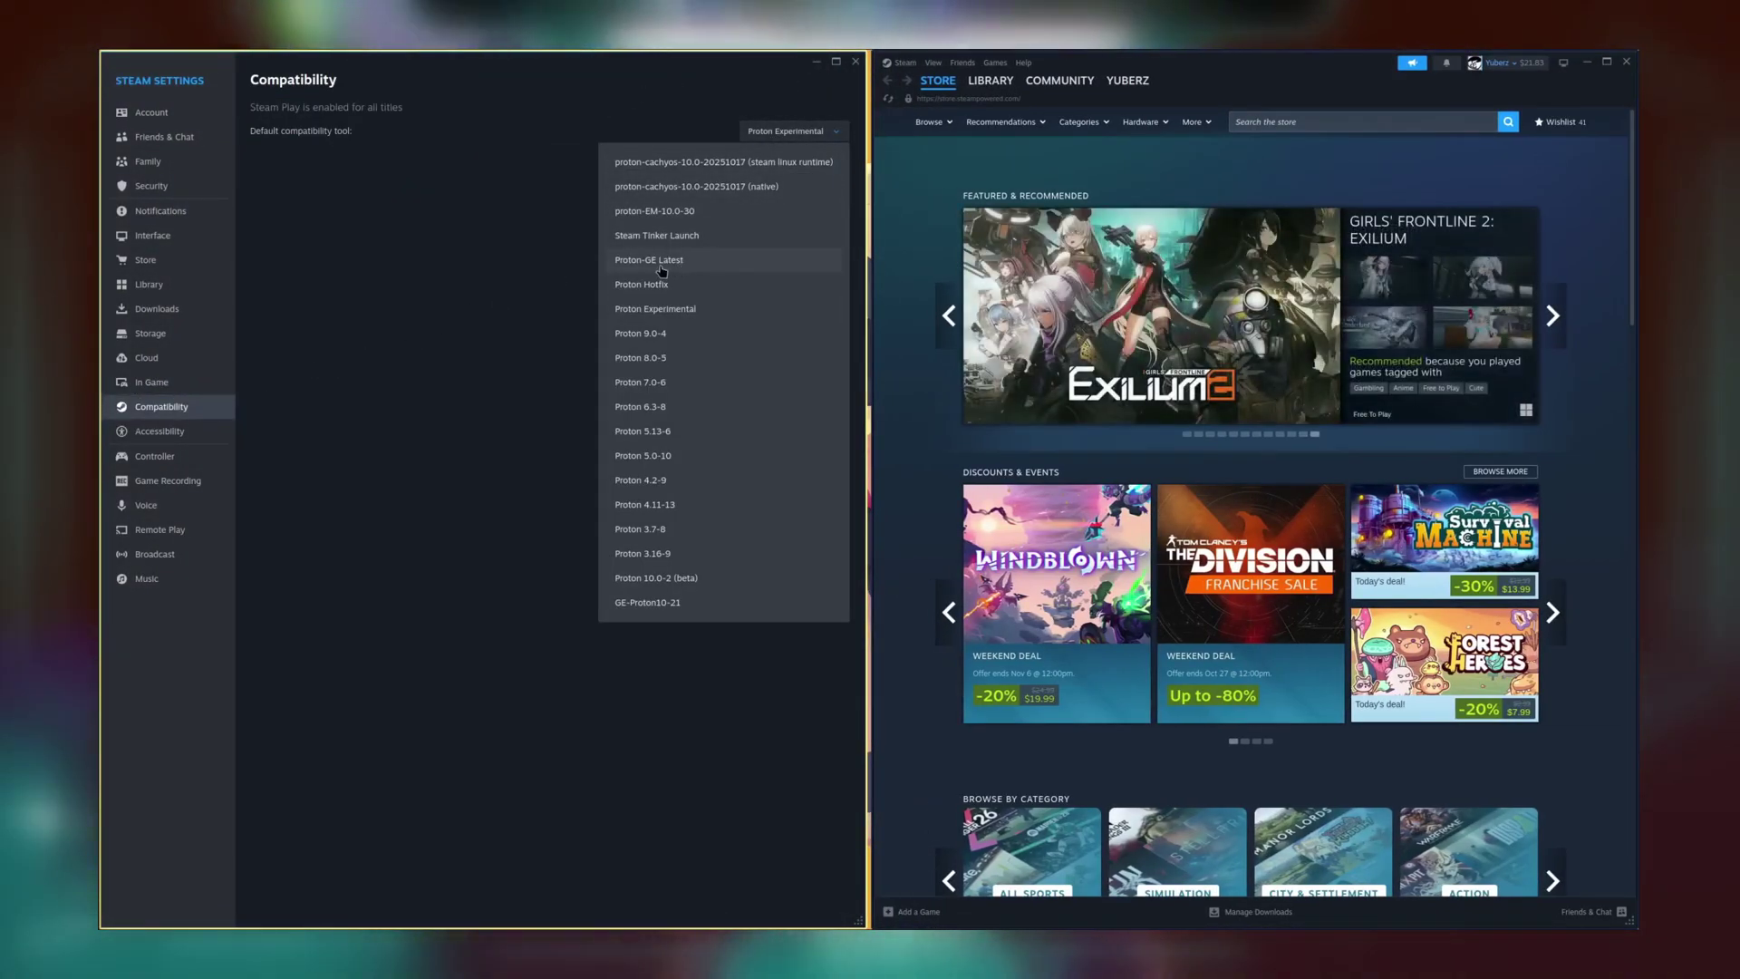
left_click(692, 261)
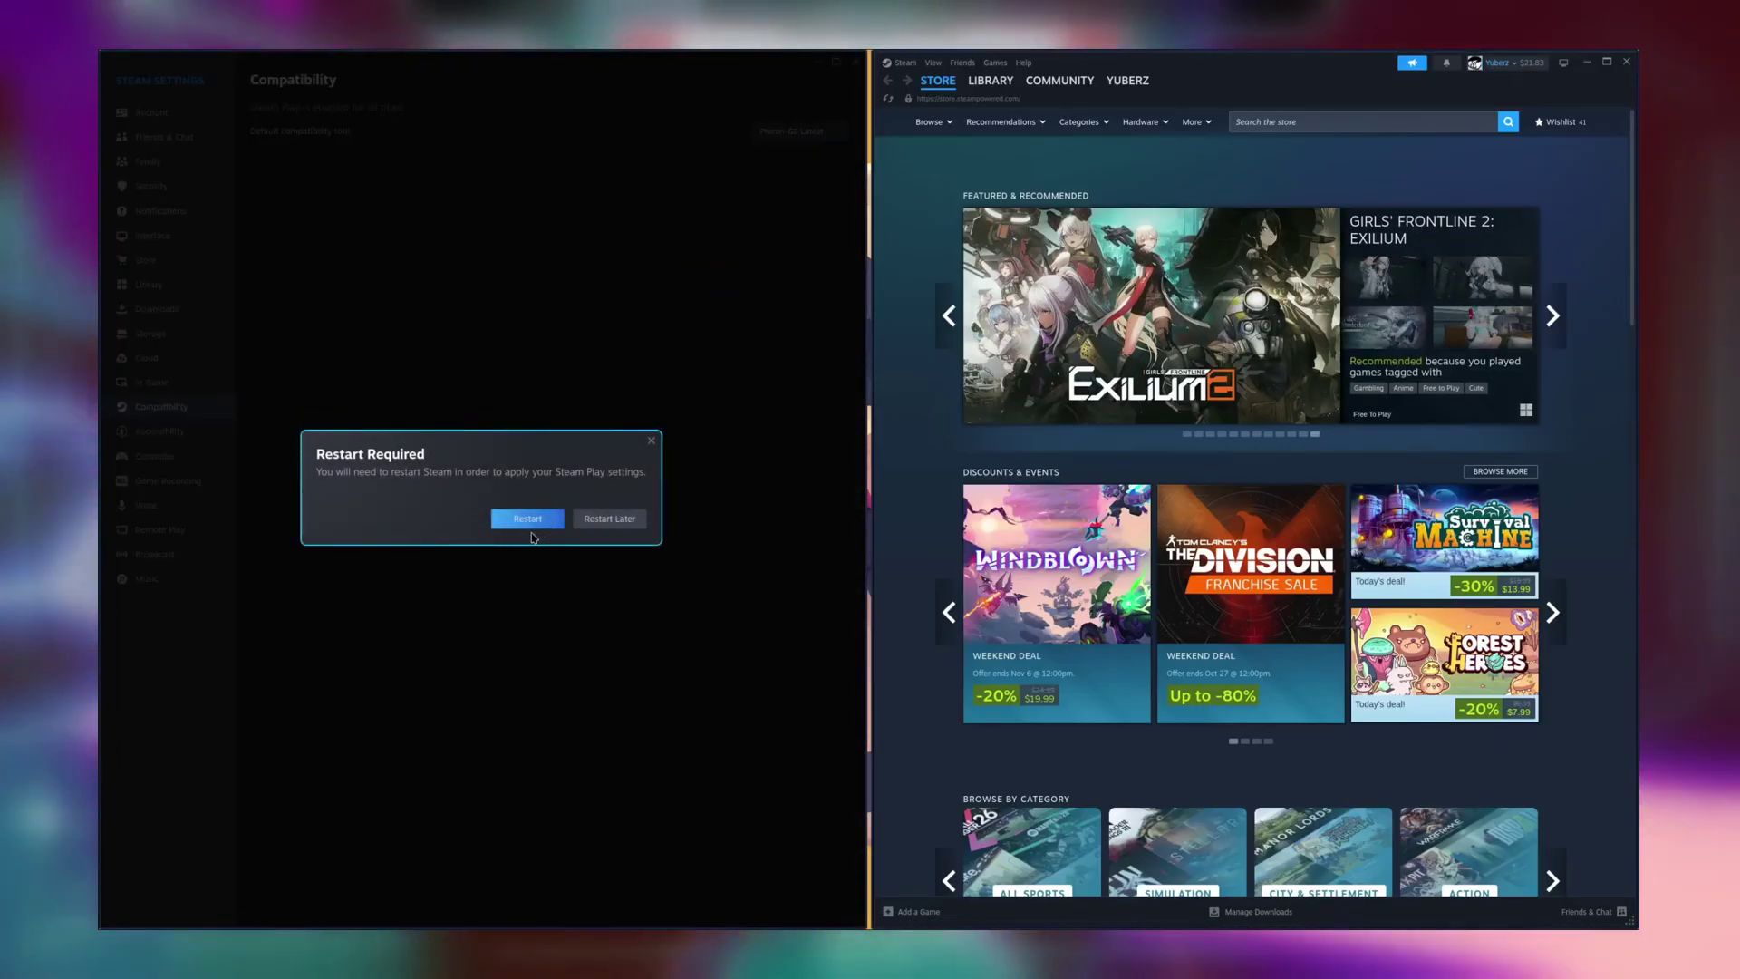
left_click(529, 520)
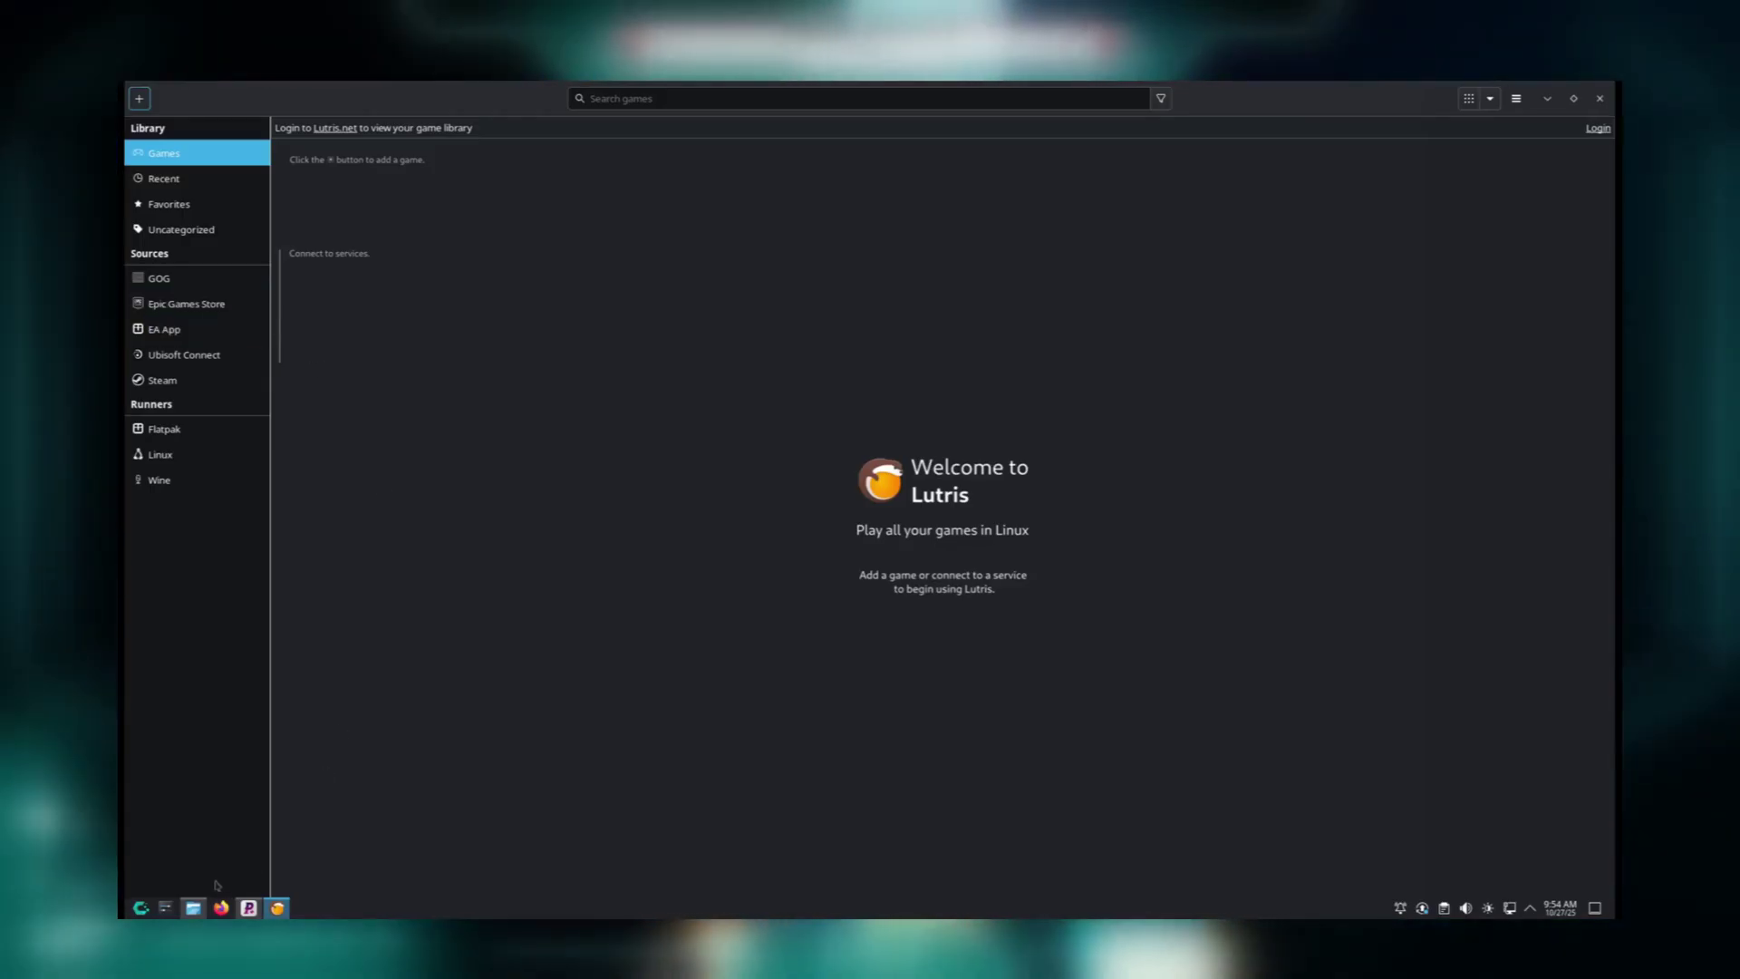
- Locate DDLC.exe inside the DDLC-1.1.1-pc folder on the Desktop using the Dolphin file manager
left_click(193, 907)
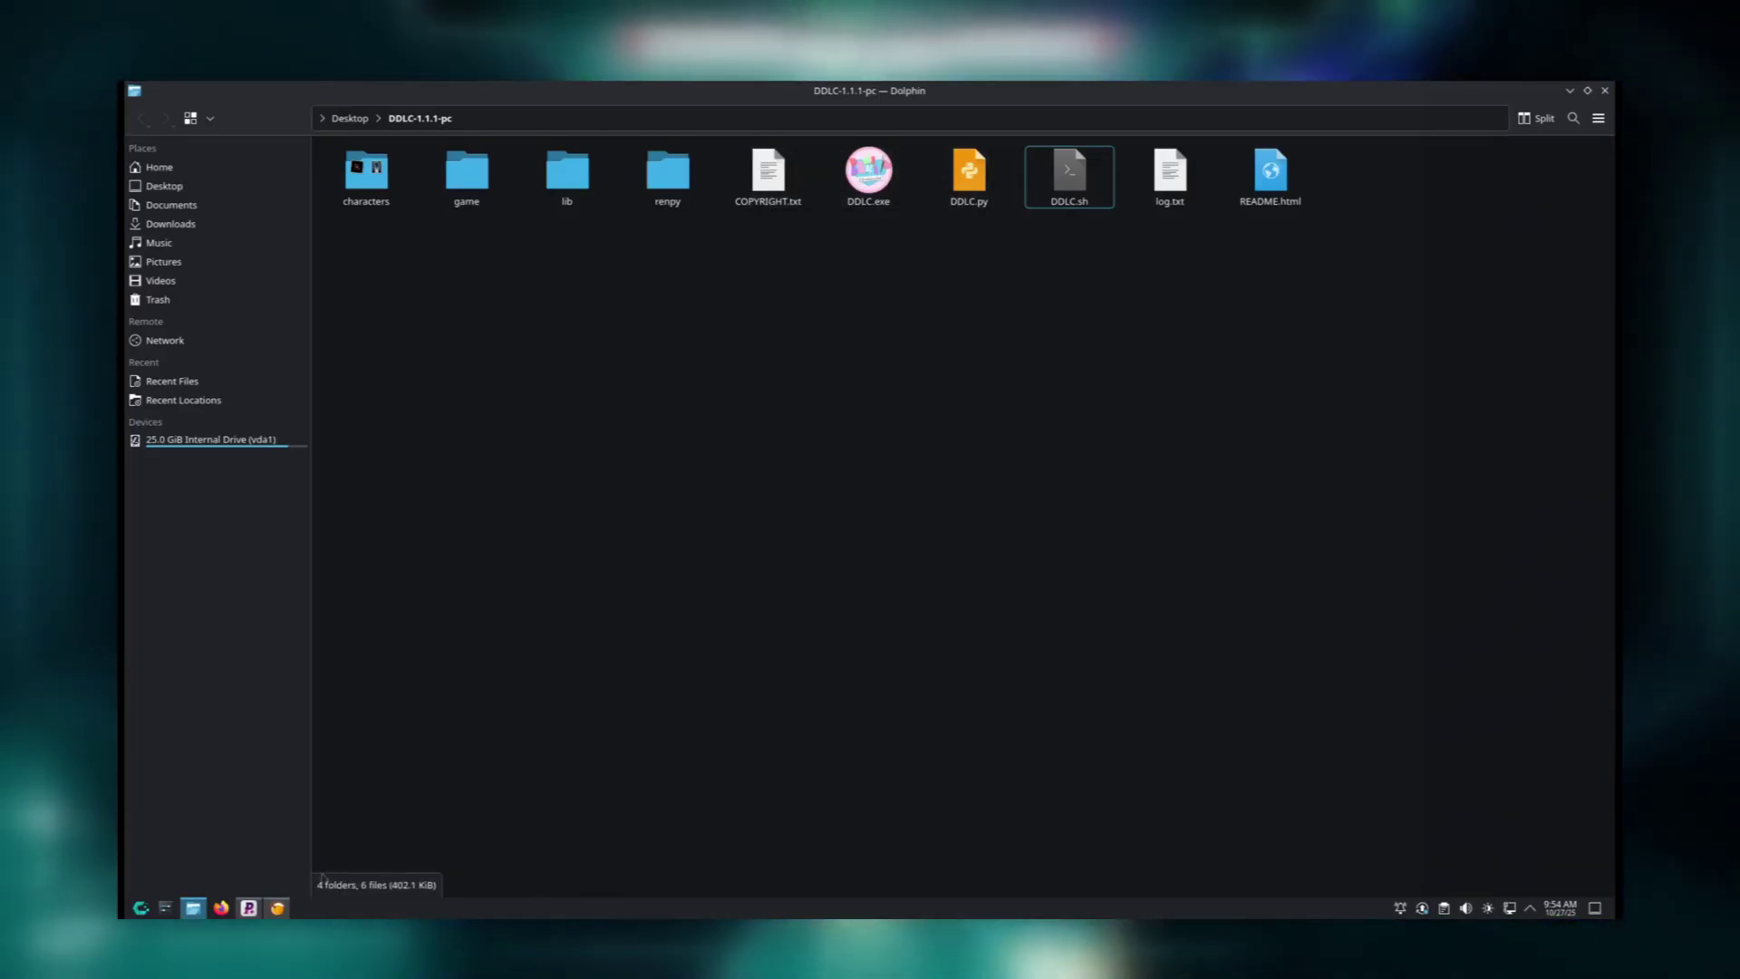
mouse_move(277, 907)
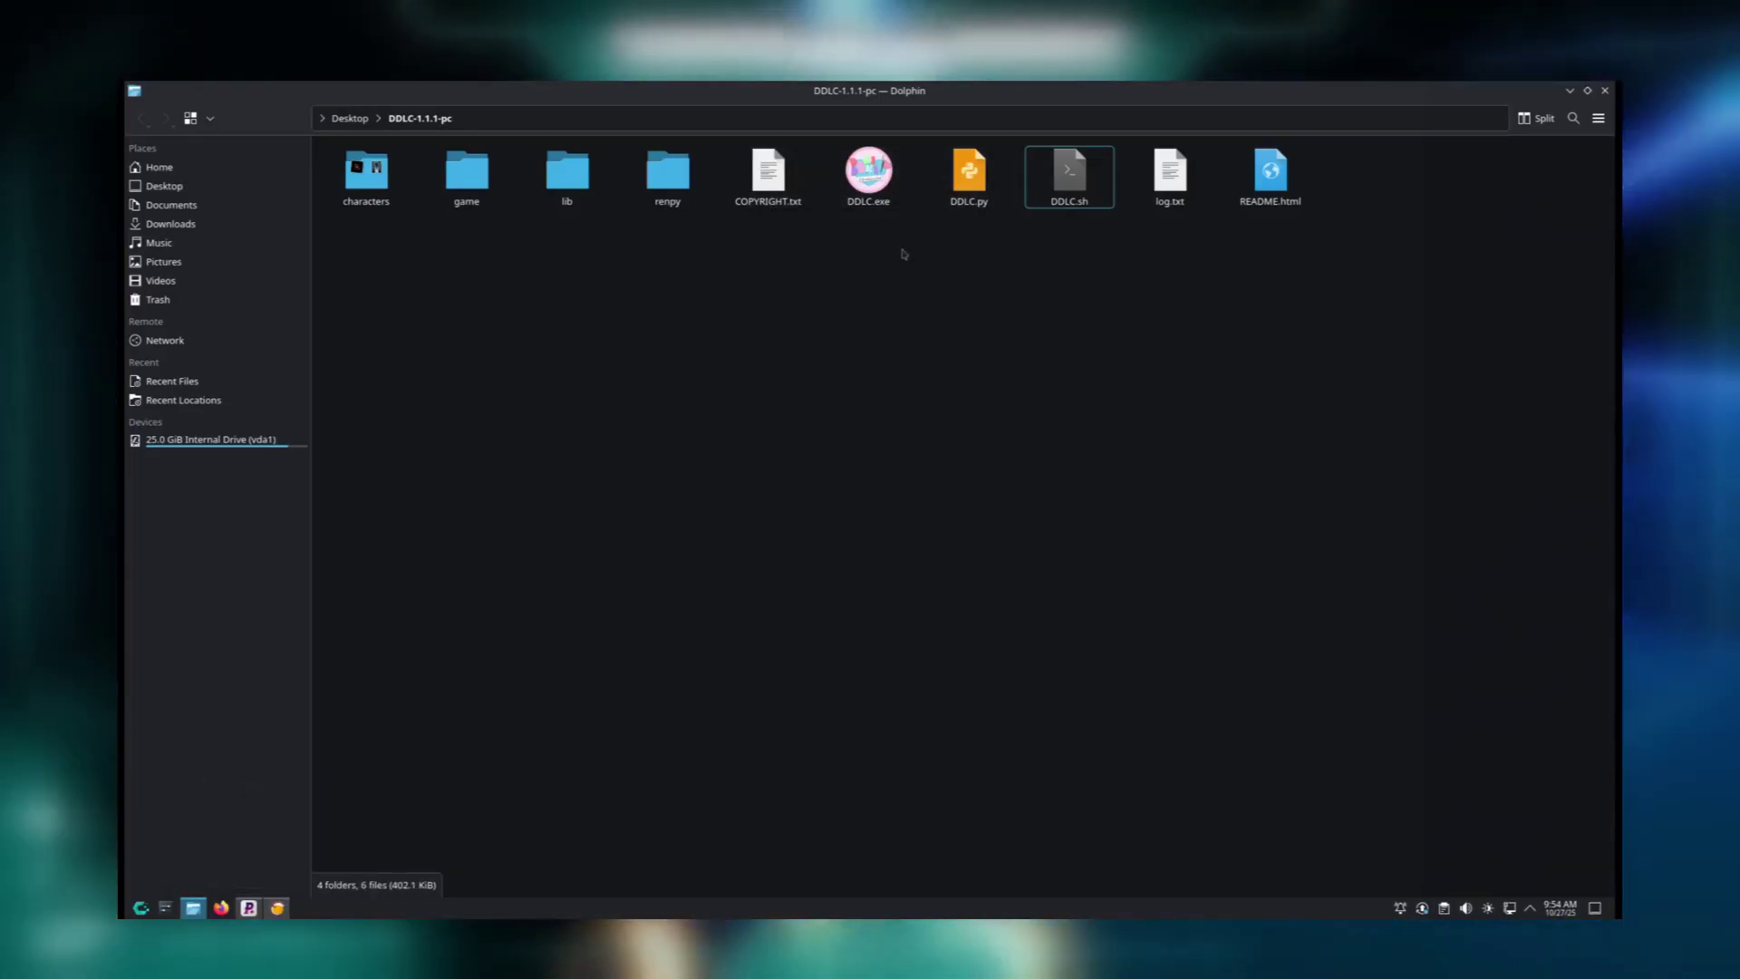
left_click(865, 194)
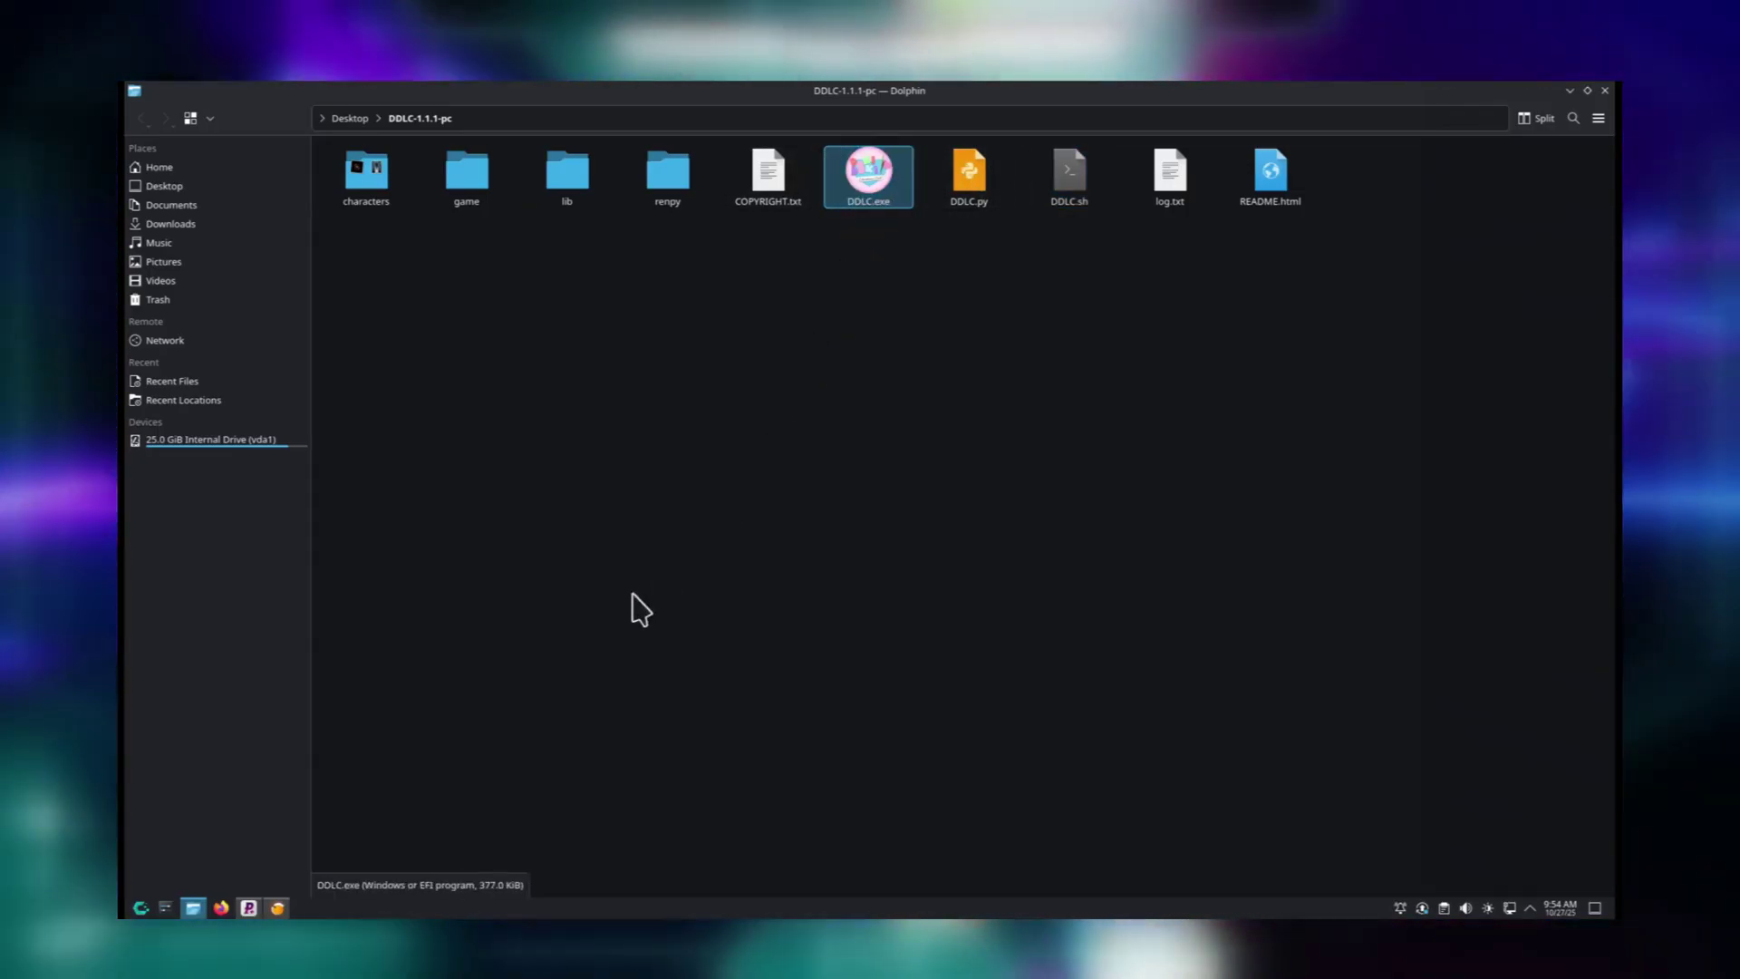
left_click(250, 907)
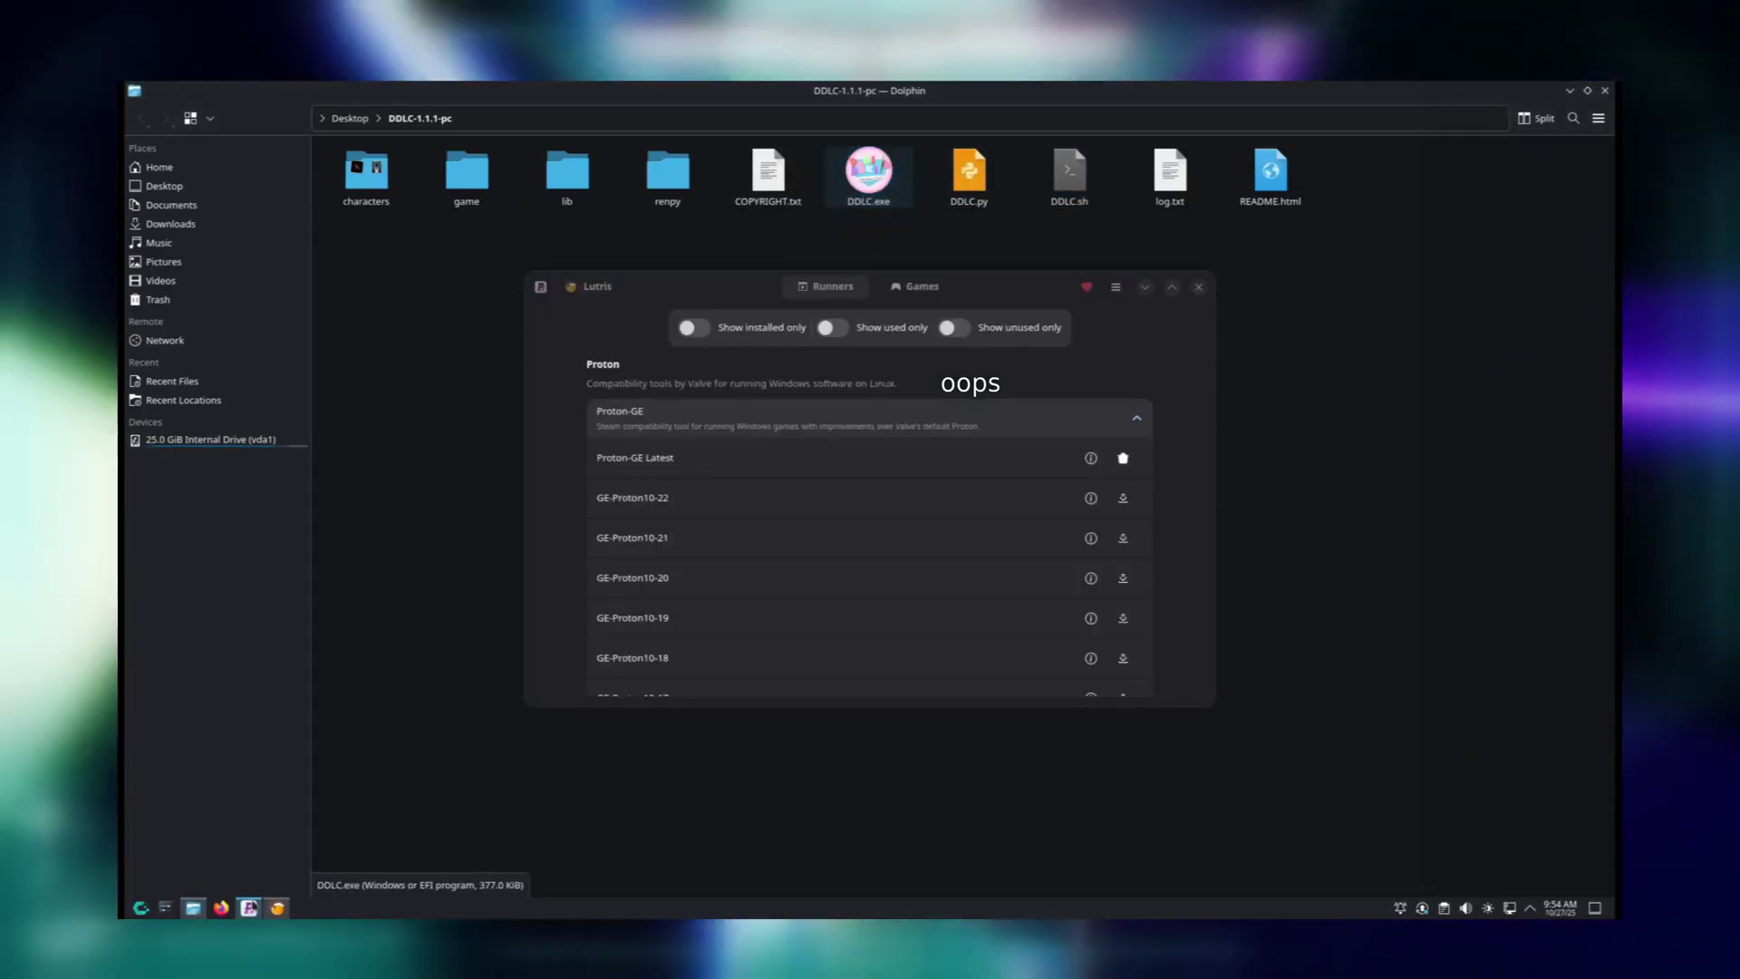
left_click(251, 908)
- In Lutris, start adding a locally installed game named "Doki Doki Literature Club" with the Wine (Runs Windows games) runner
left_click(277, 907)
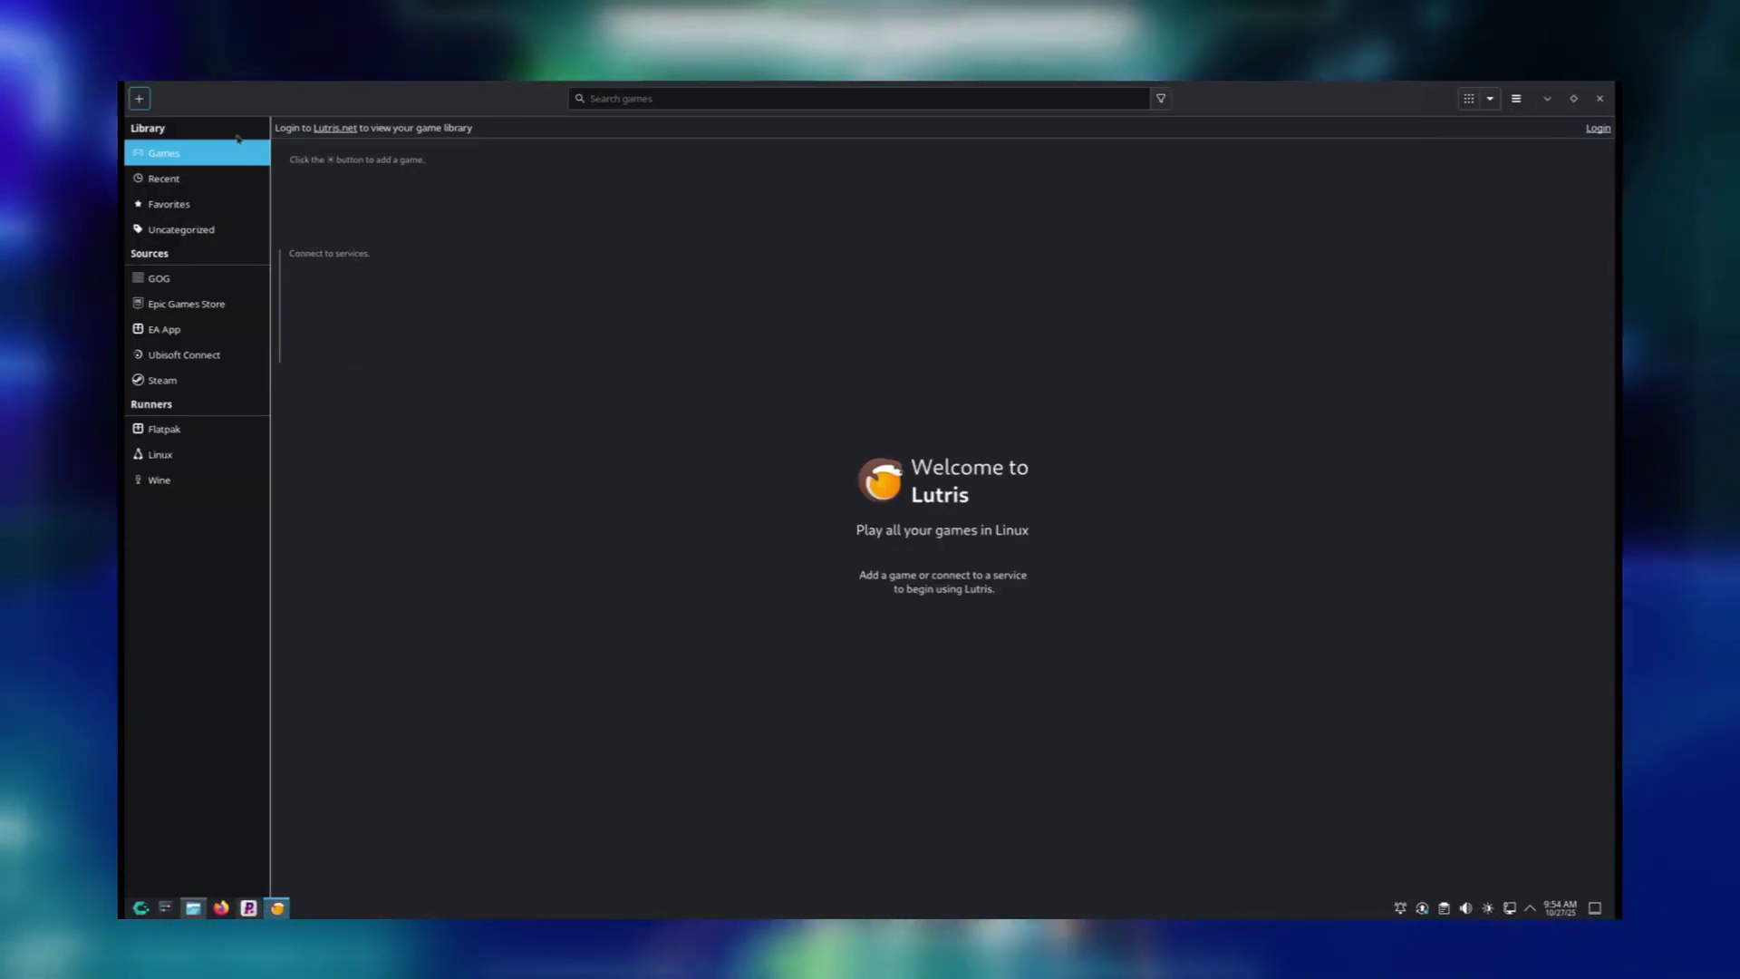
left_click(140, 98)
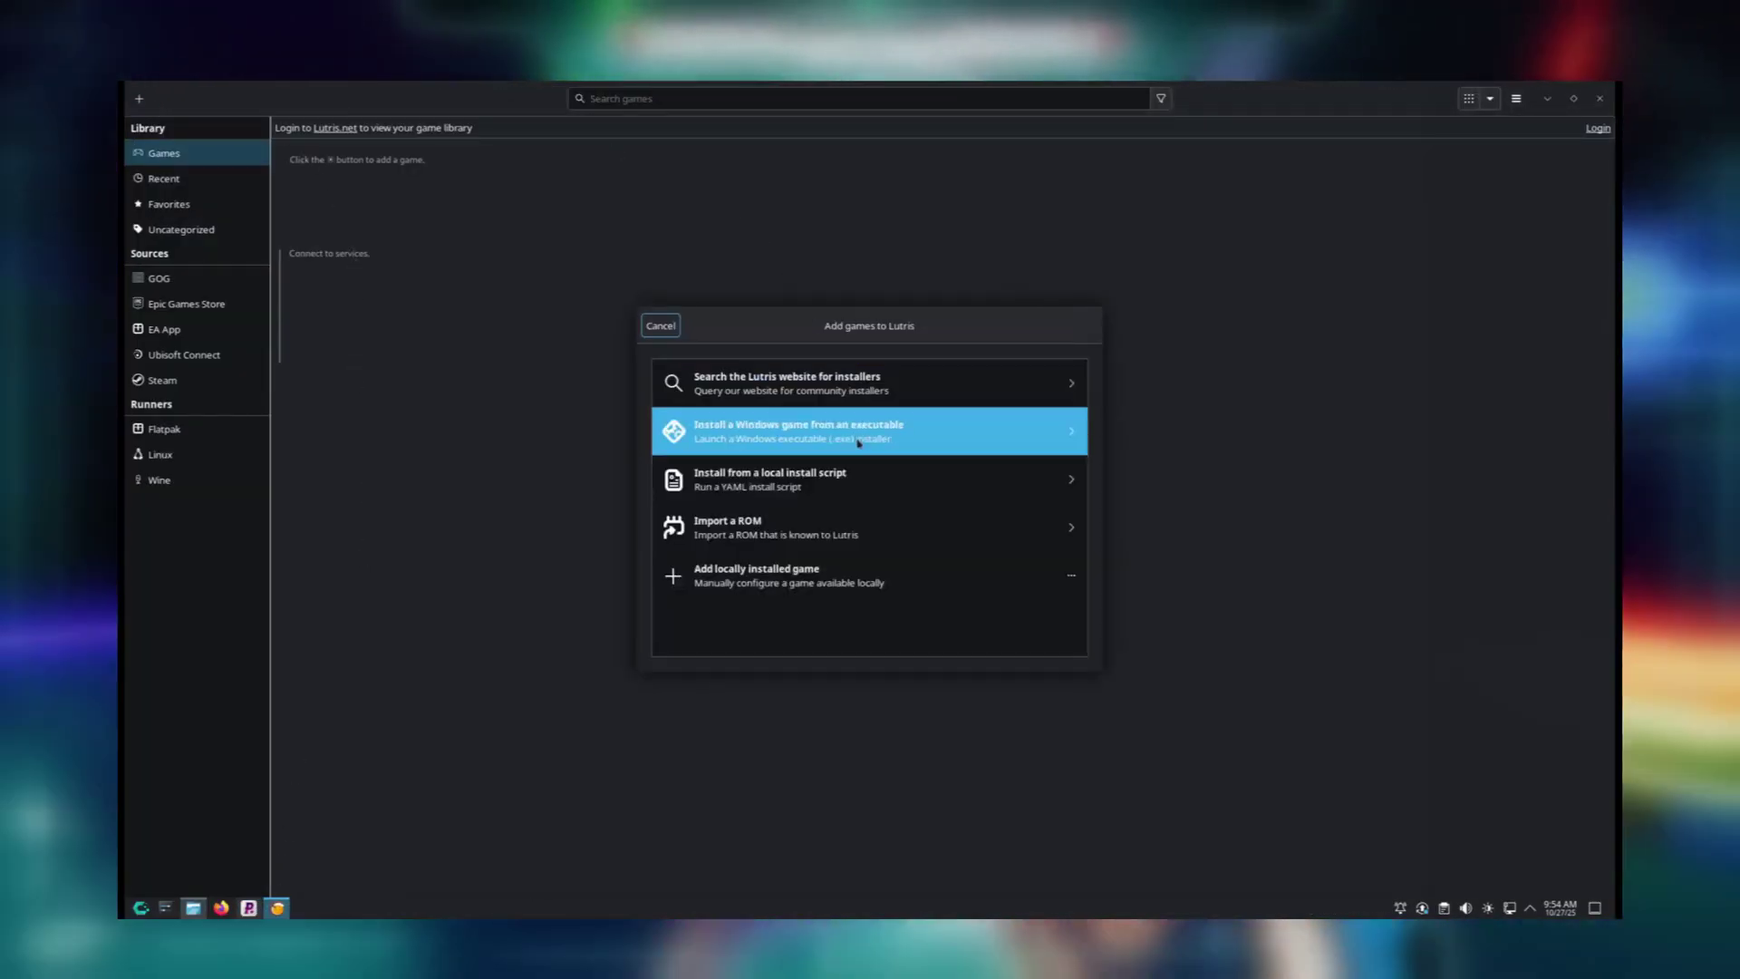
left_click(899, 583)
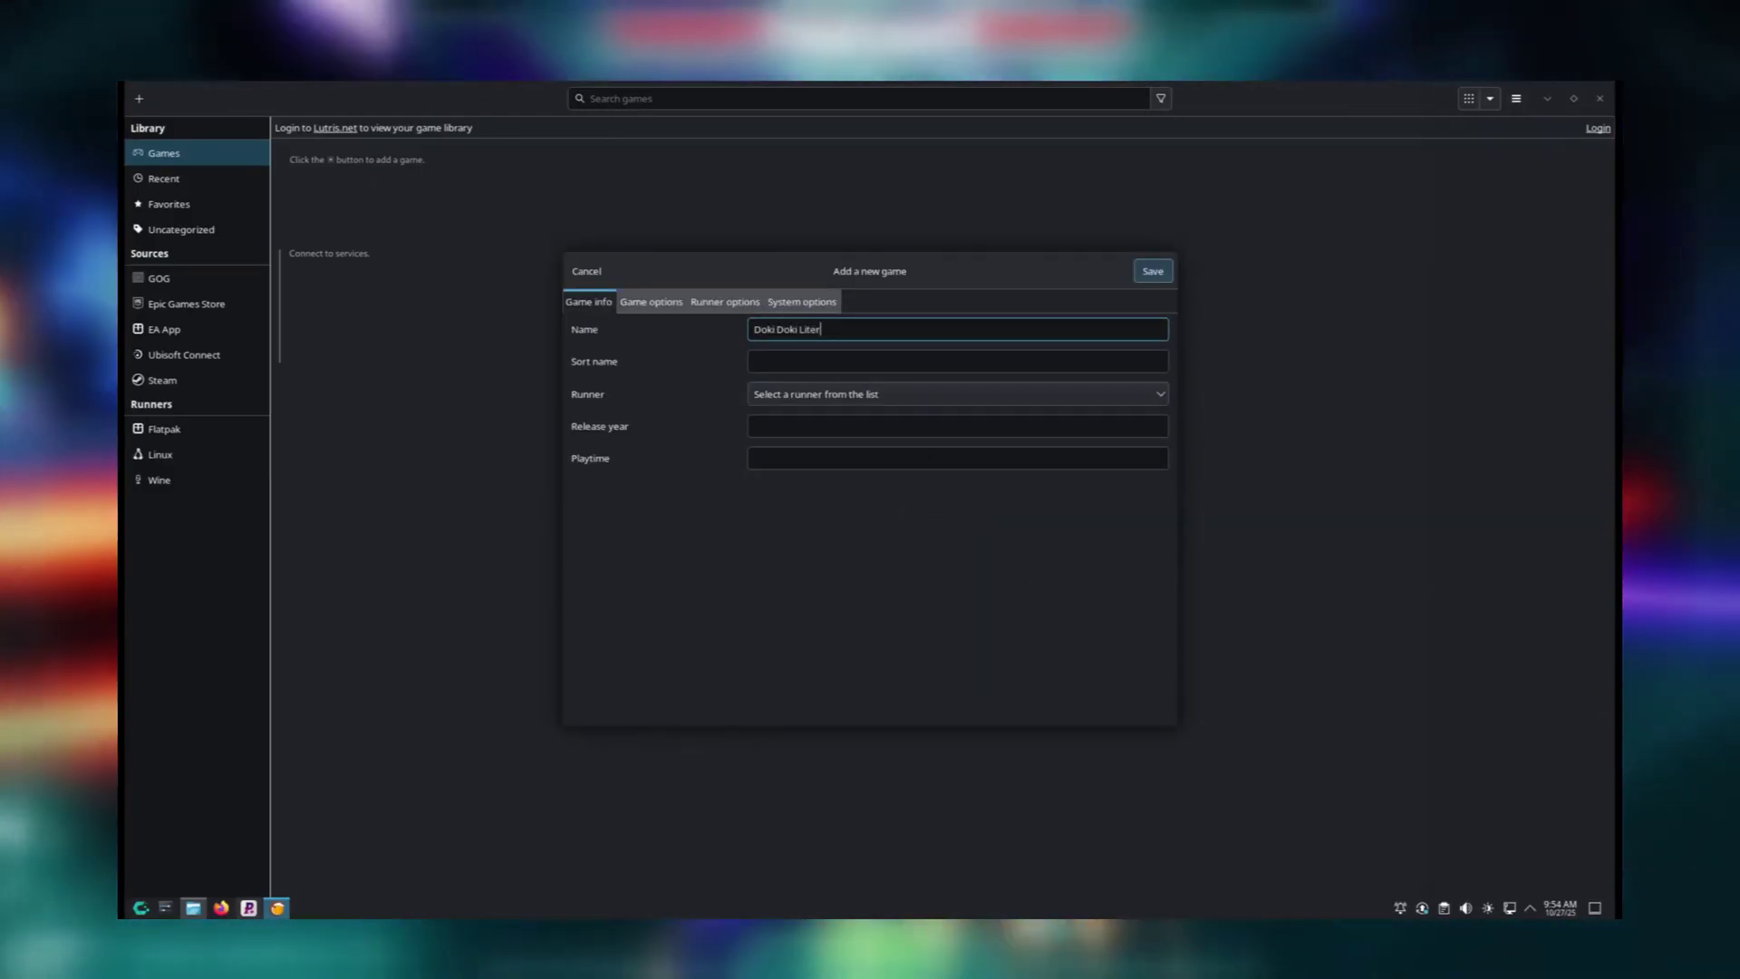
type("Doki Doki Literature Club")
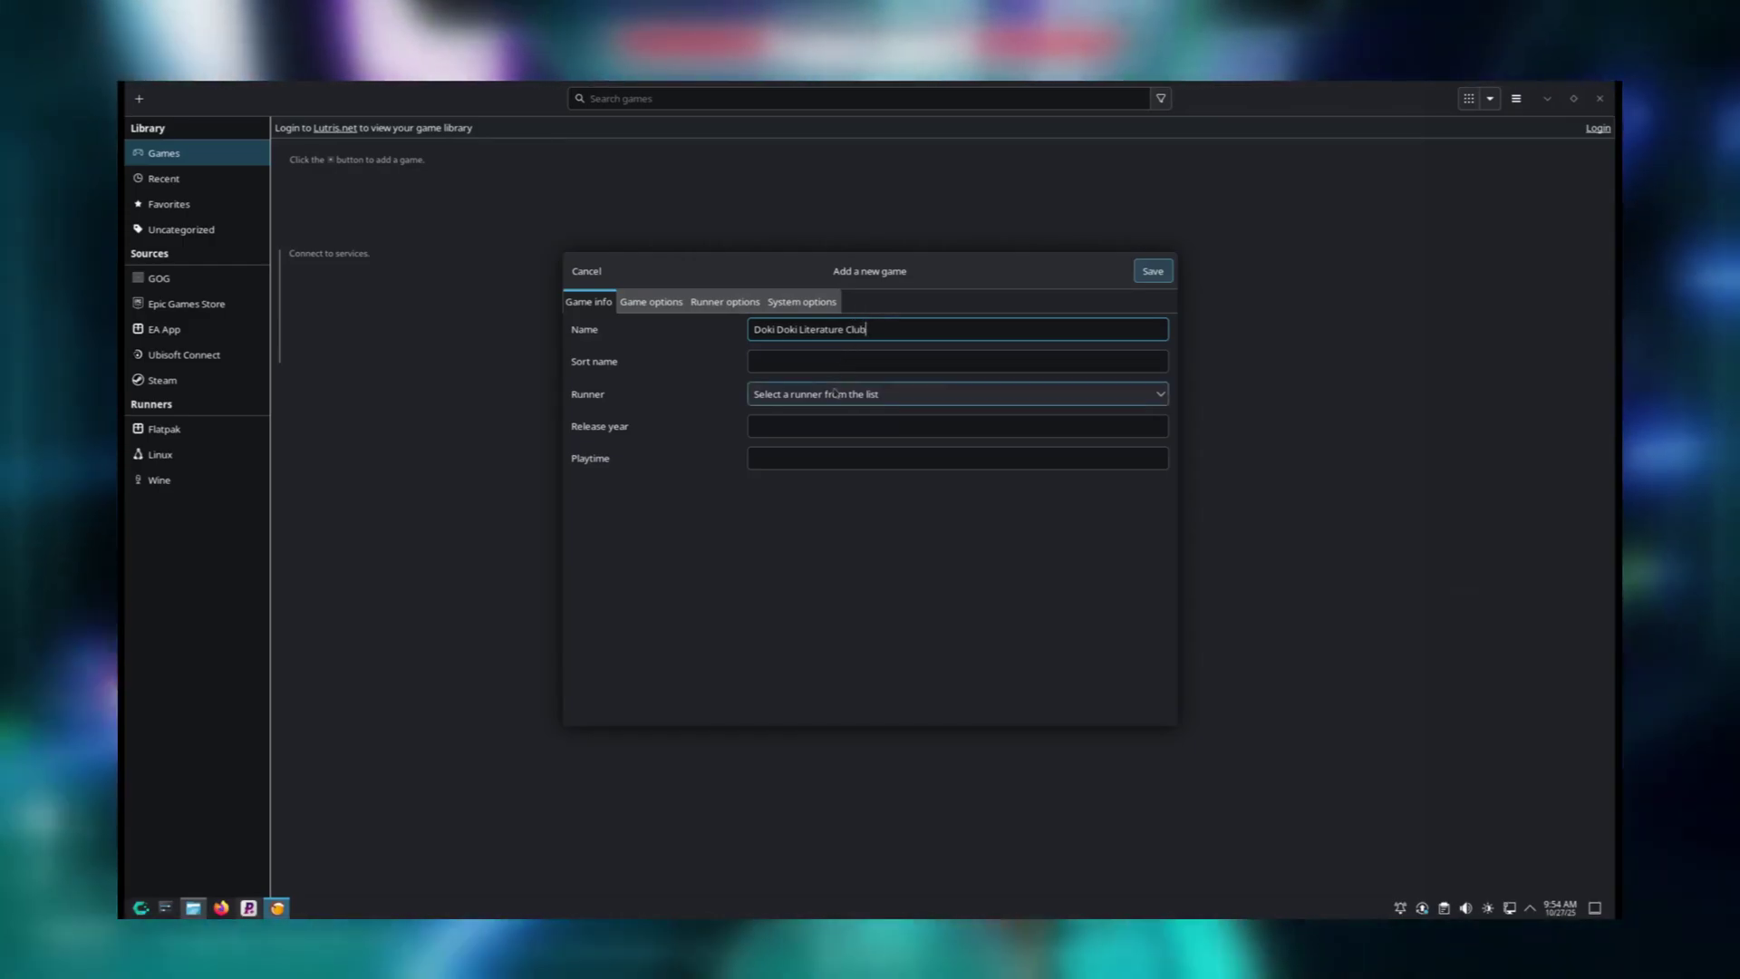
left_click(942, 393)
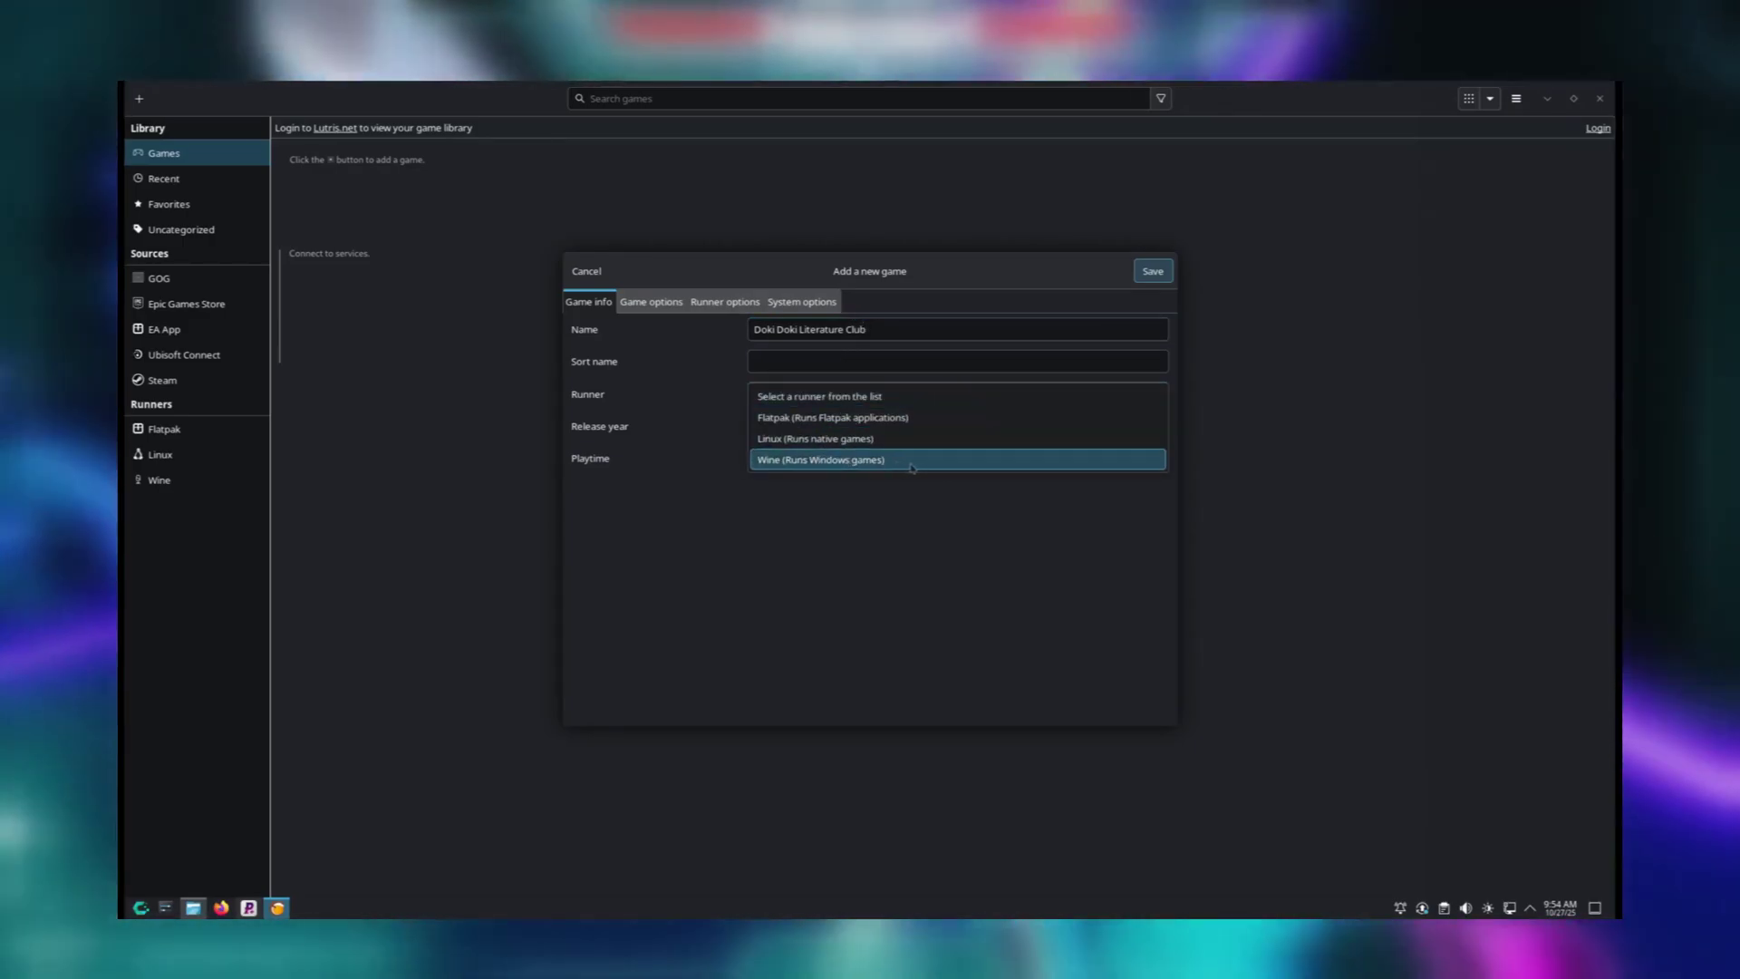
left_click(902, 461)
- Set the new game's executable to DDLC.exe from the DDLC-1.1.1-pc folder on the Desktop
left_click(680, 304)
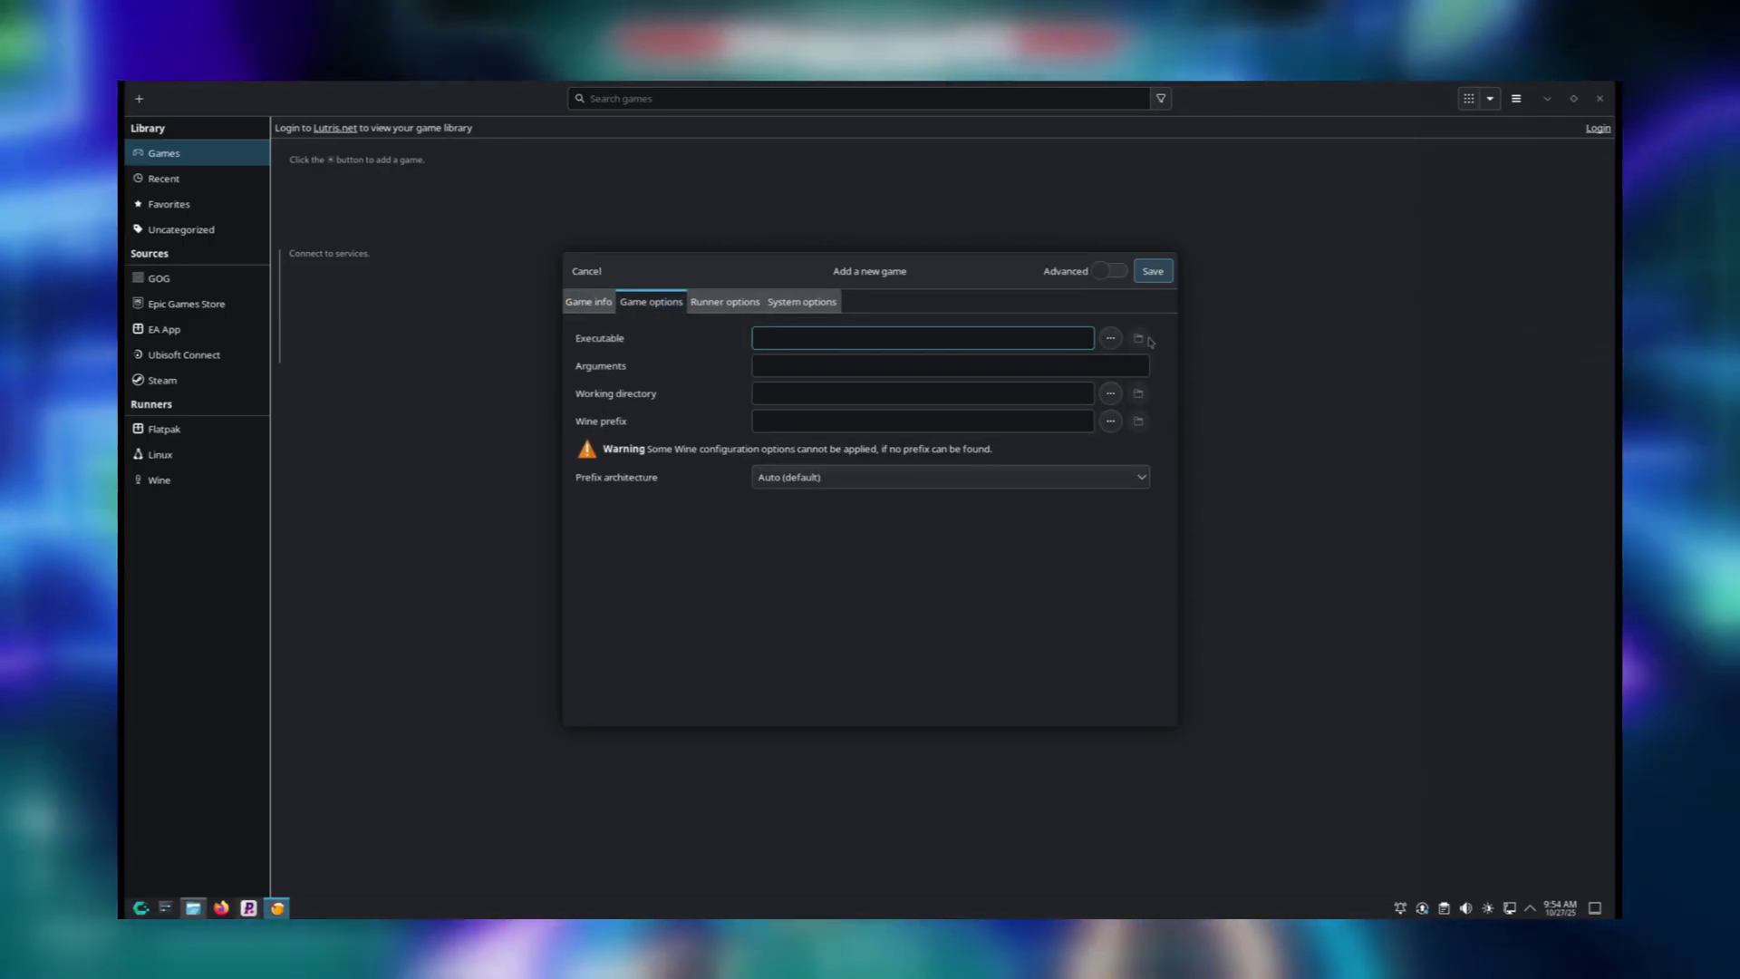
left_click(1110, 338)
double_click(626, 273)
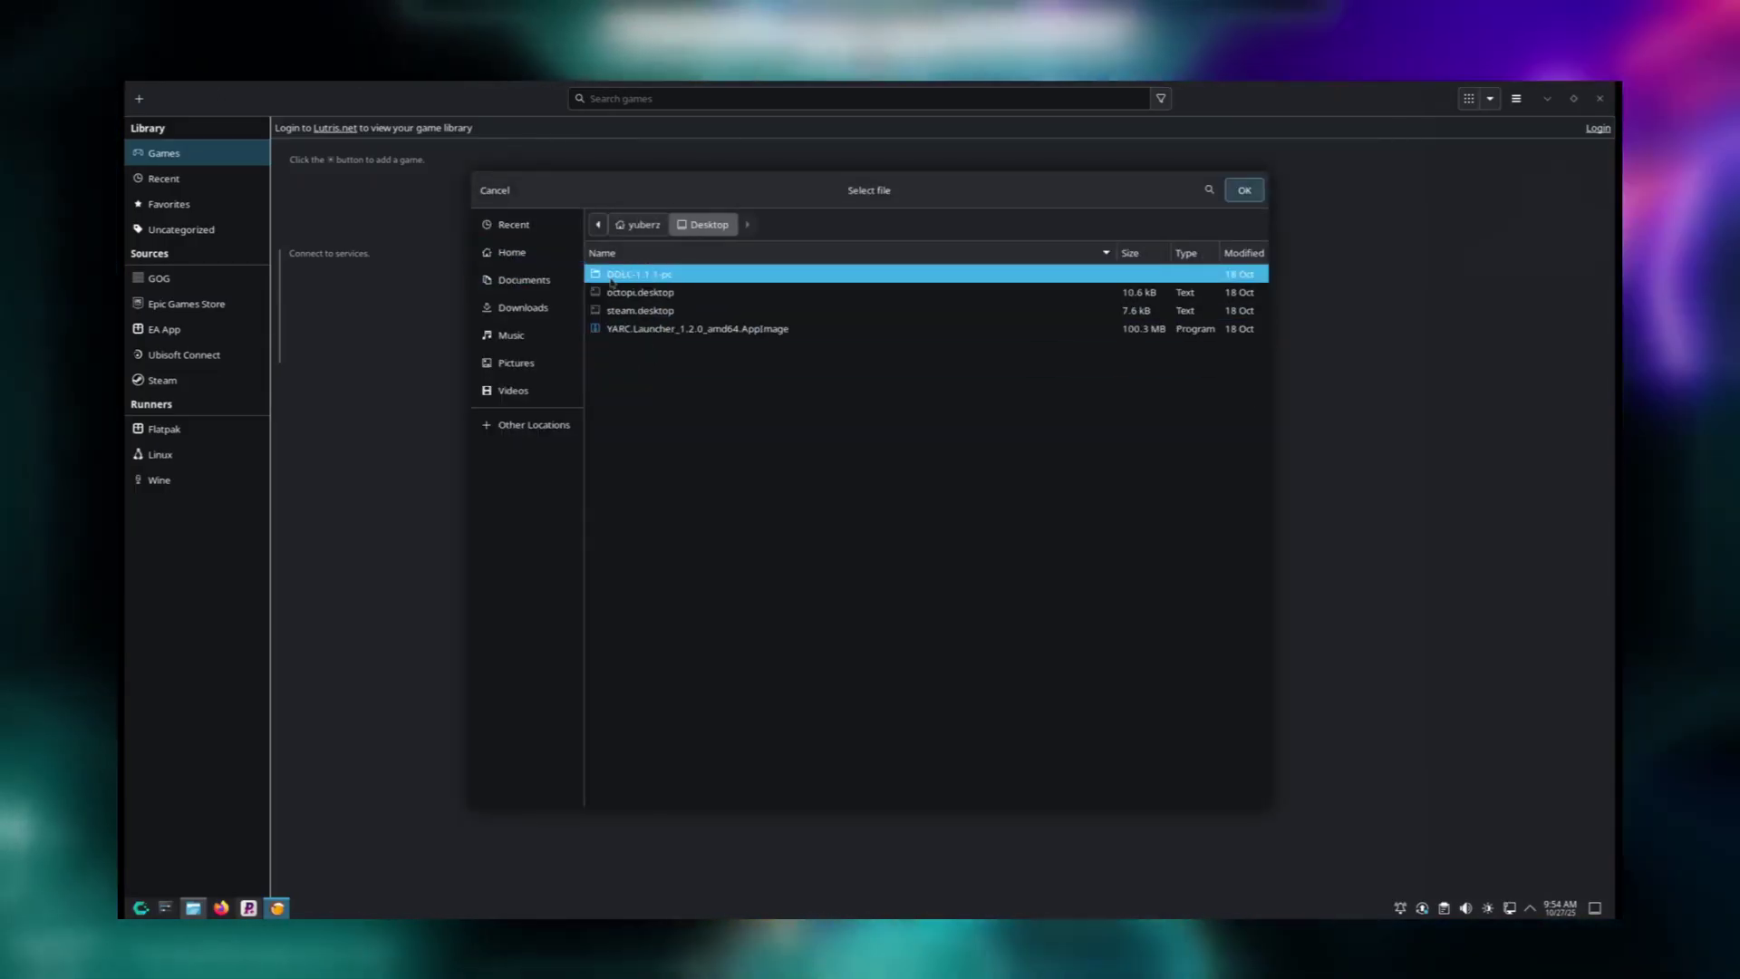
double_click(630, 292)
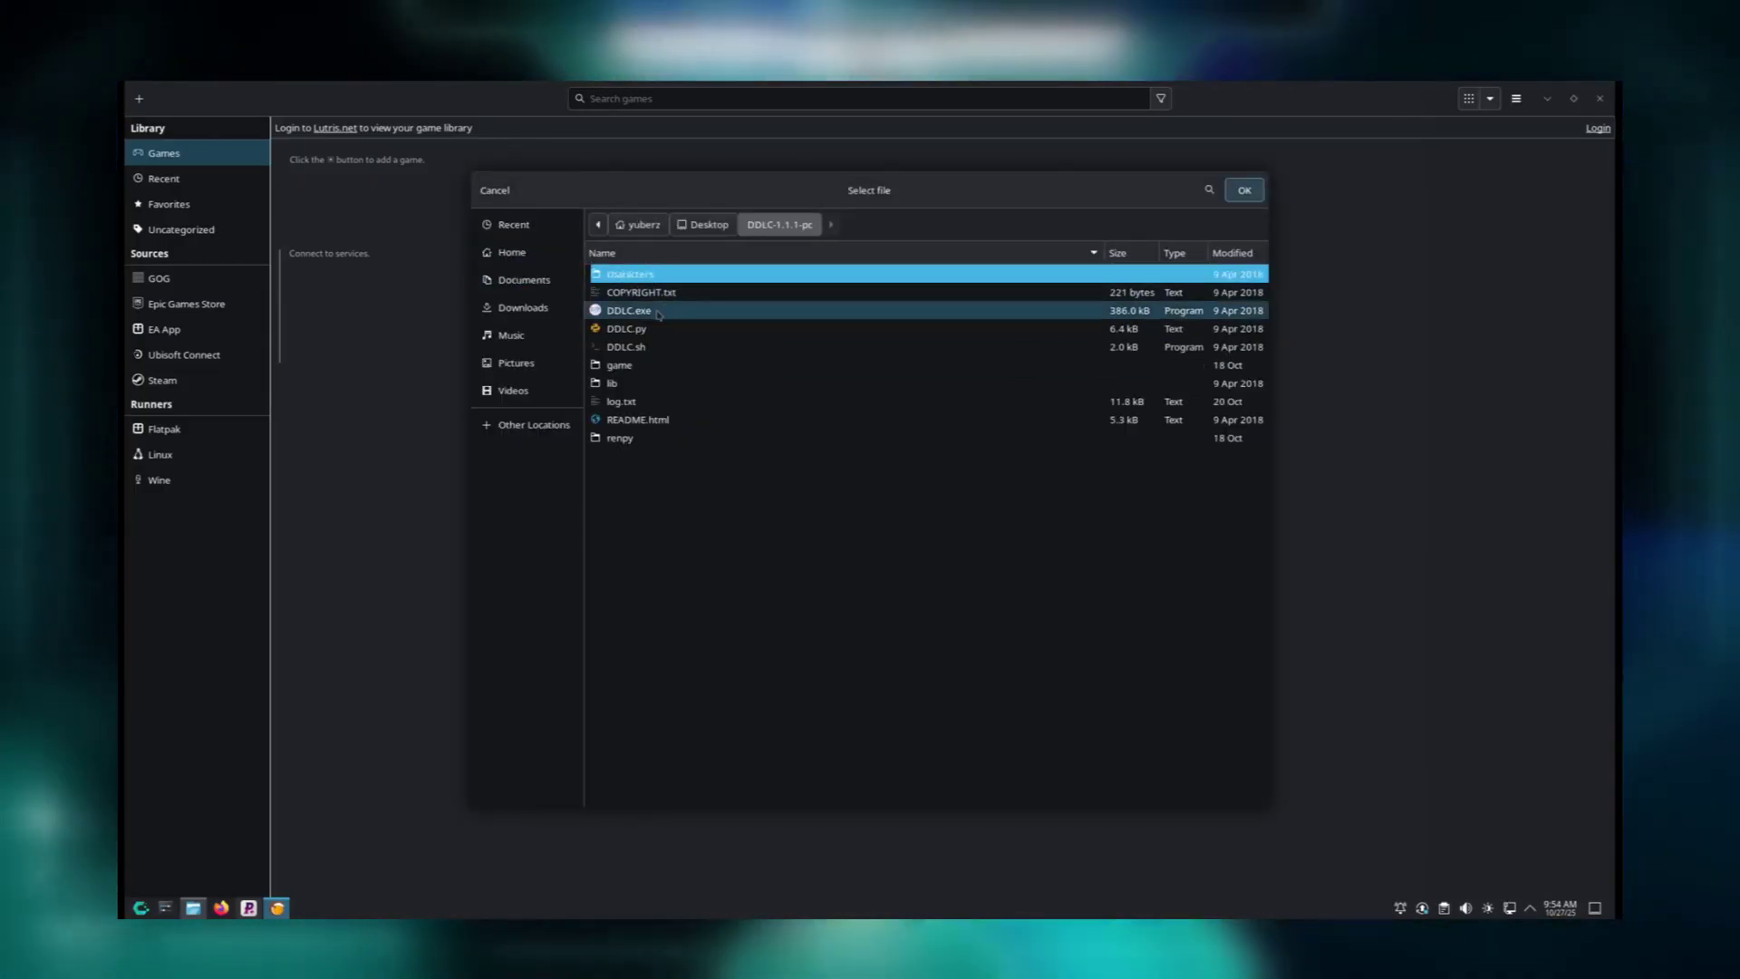
left_click(666, 310)
double_click(694, 315)
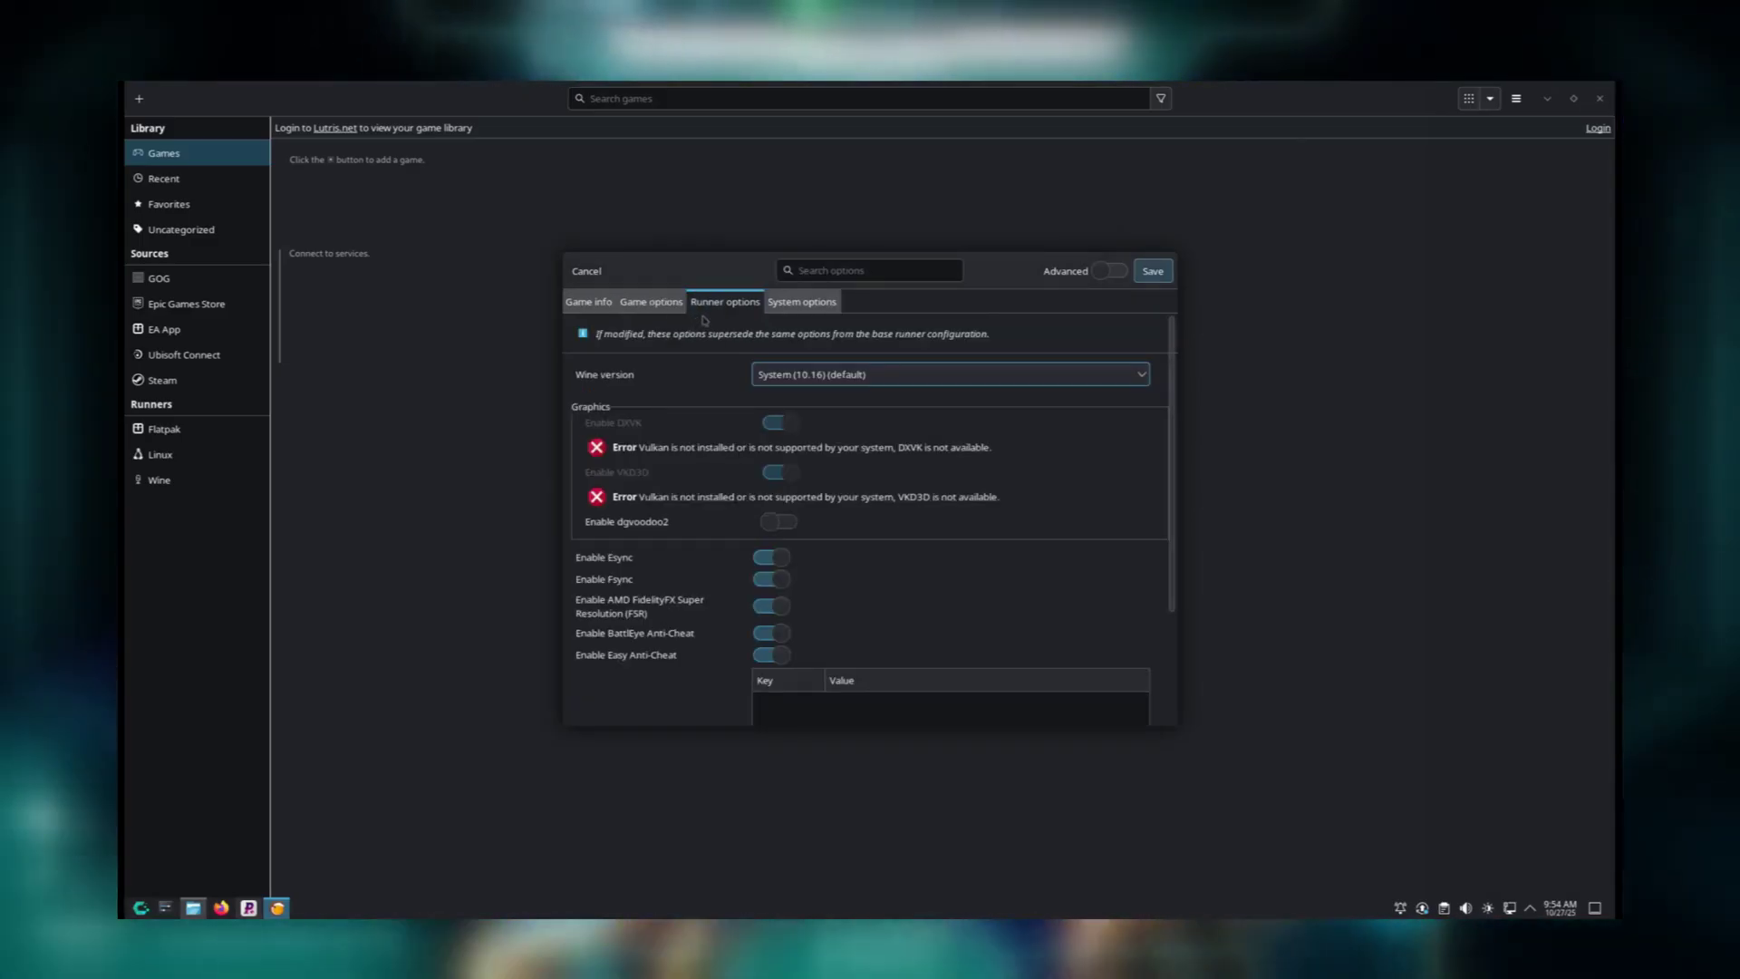
- Set the game's Wine version to Proton-GE Latest and save the new Lutris entry
left_click(821, 373)
left_click(917, 388)
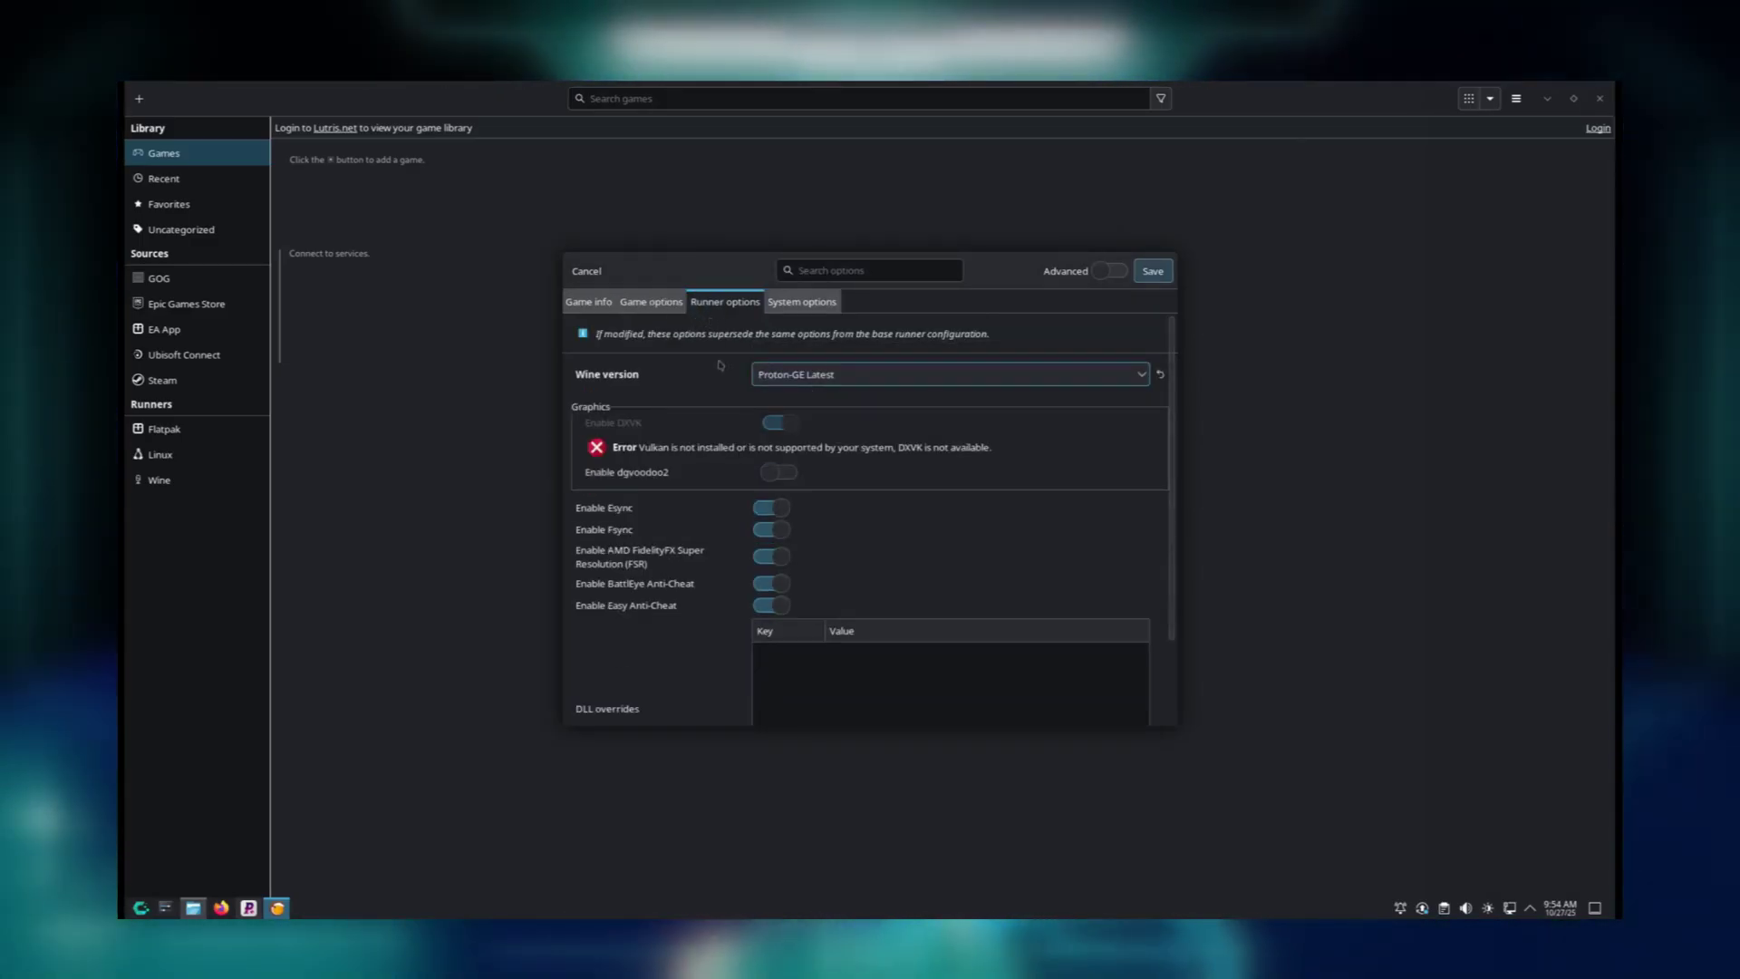
left_click(1151, 272)
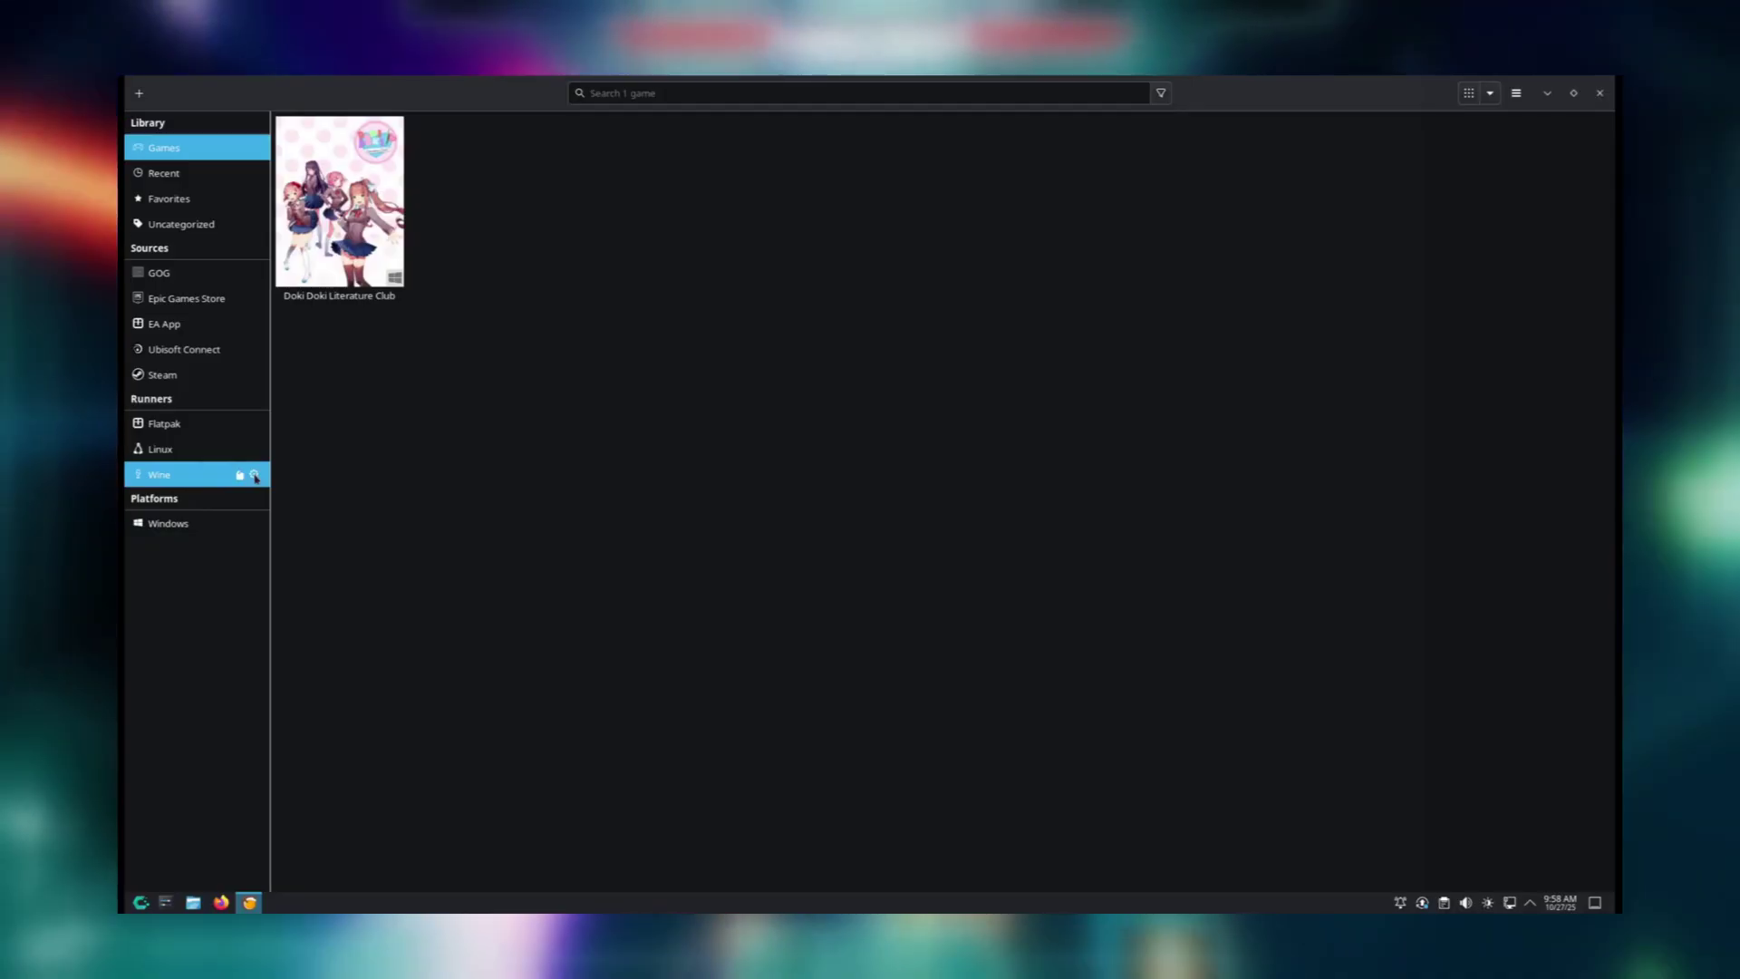
- Open the configuration of the Wine runner in Lutris and show its available Wine versions
left_click(254, 476)
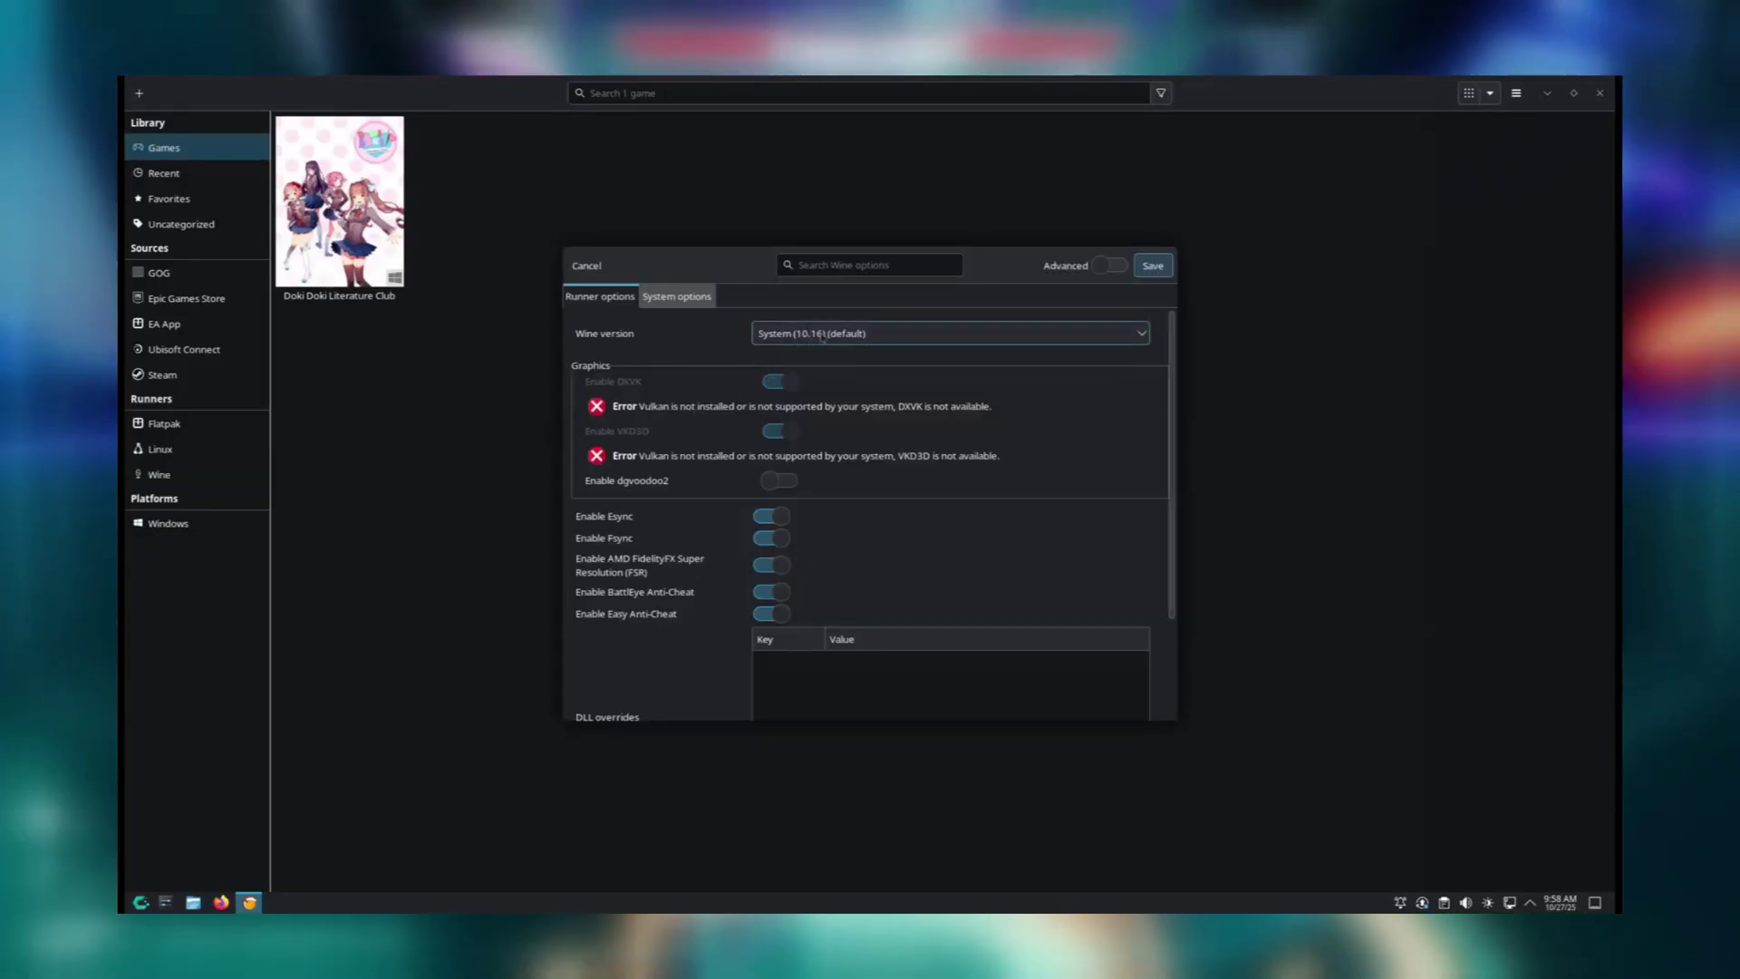
left_click(860, 334)
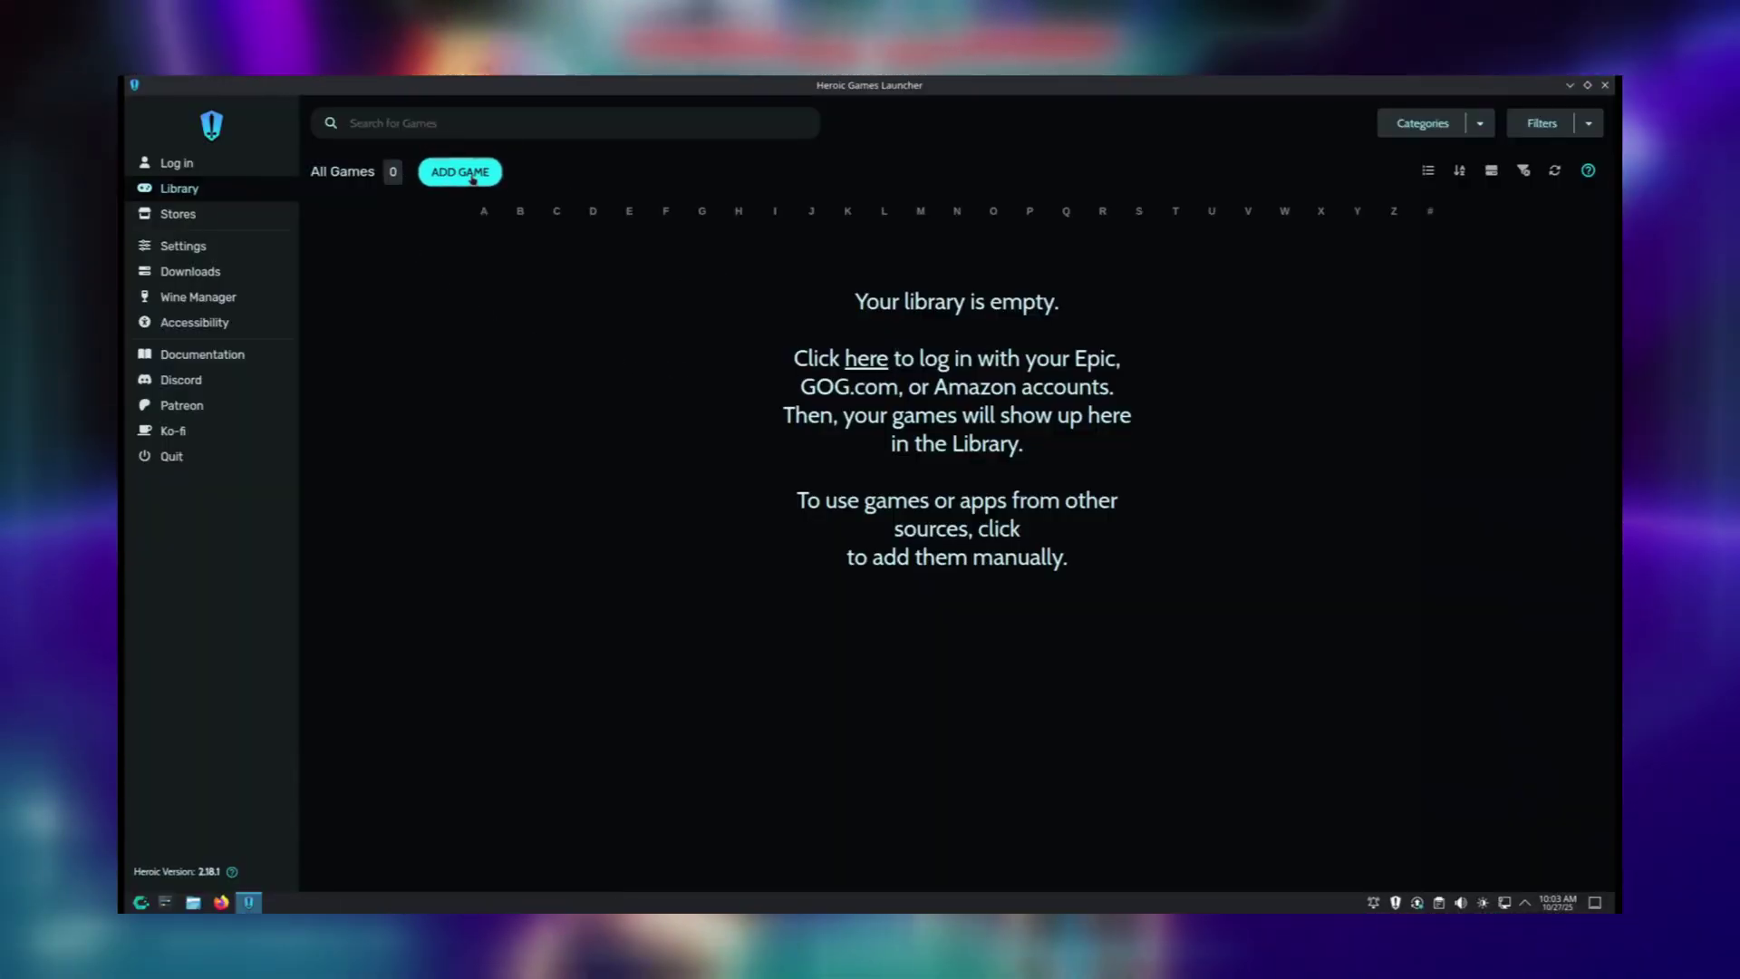
- In Heroic Games Launcher, start adding a game titled "Doki Doki Literature Club" with Wine version Proton - Proton-Proton-GE Latest
left_click(472, 180)
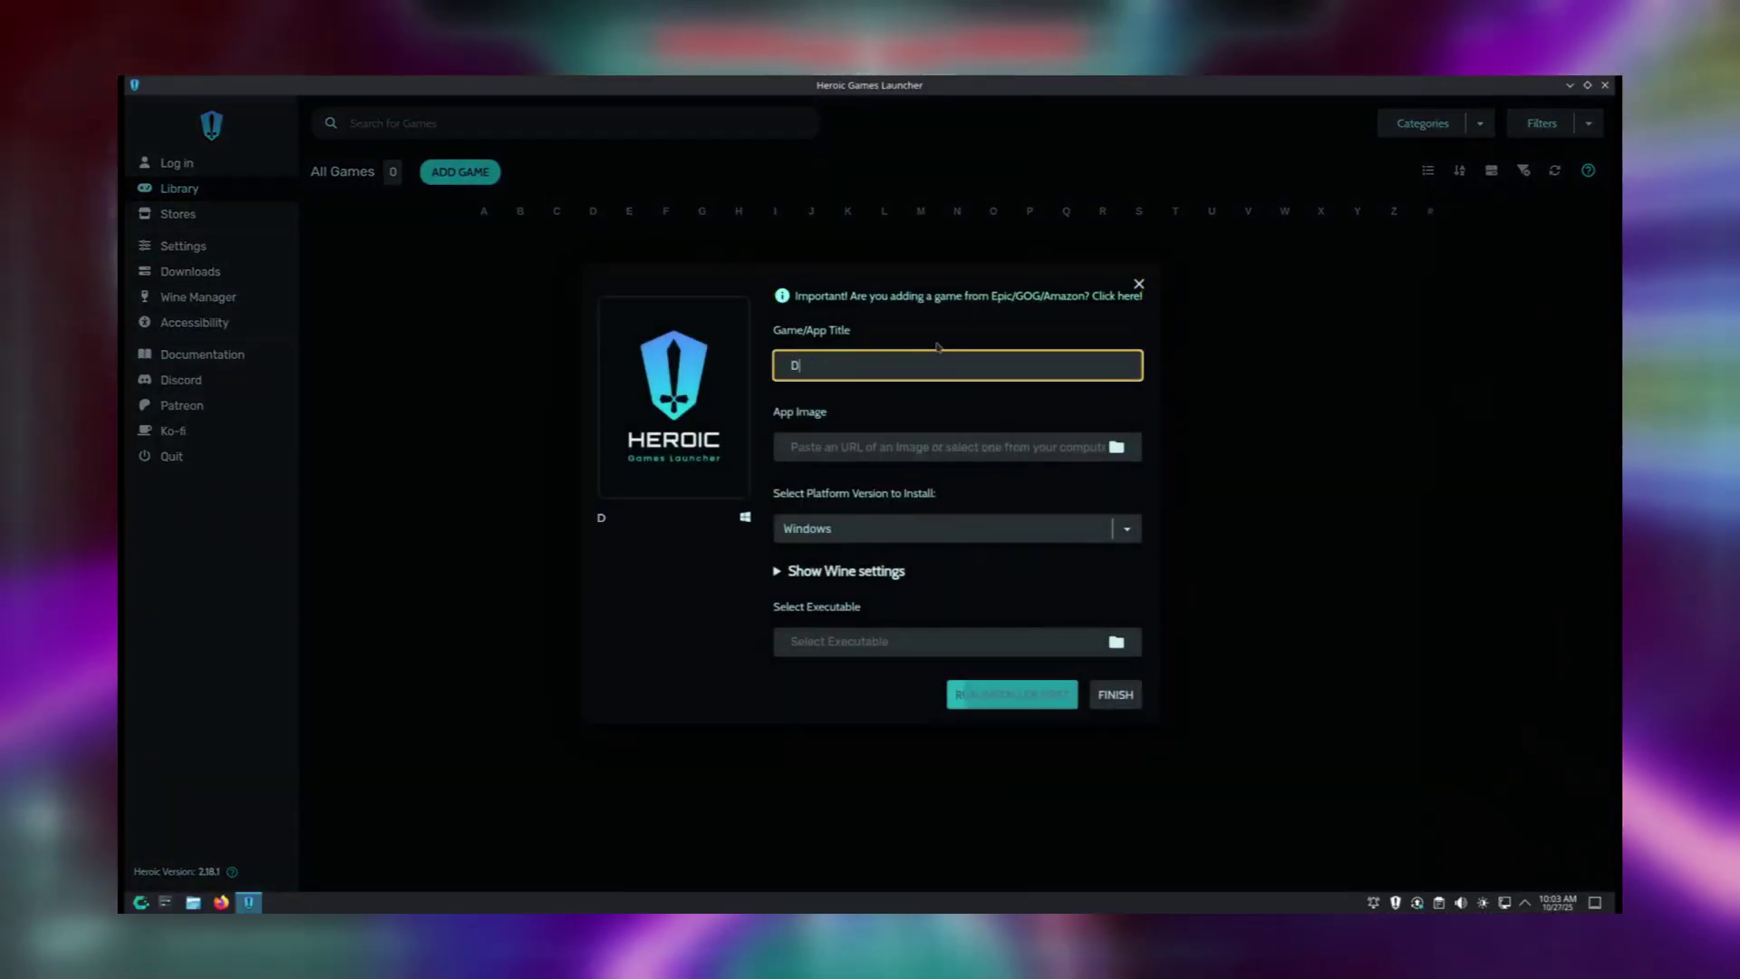
type("Doki Doki Literature Club")
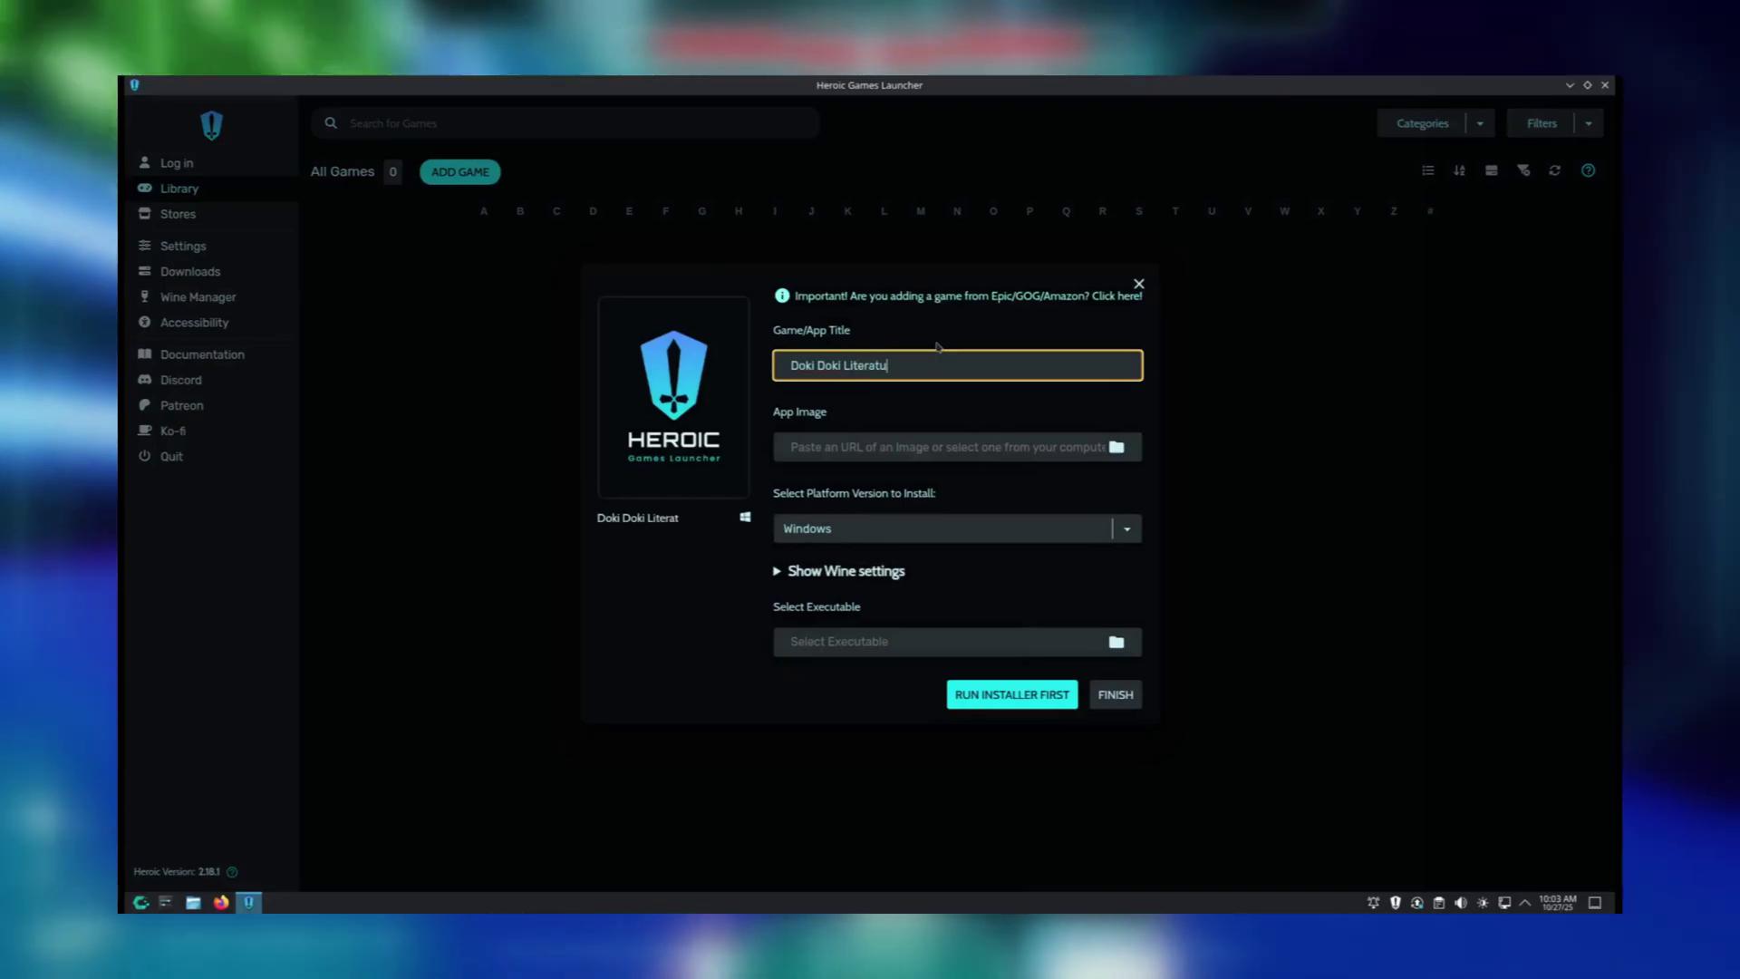
left_click(783, 573)
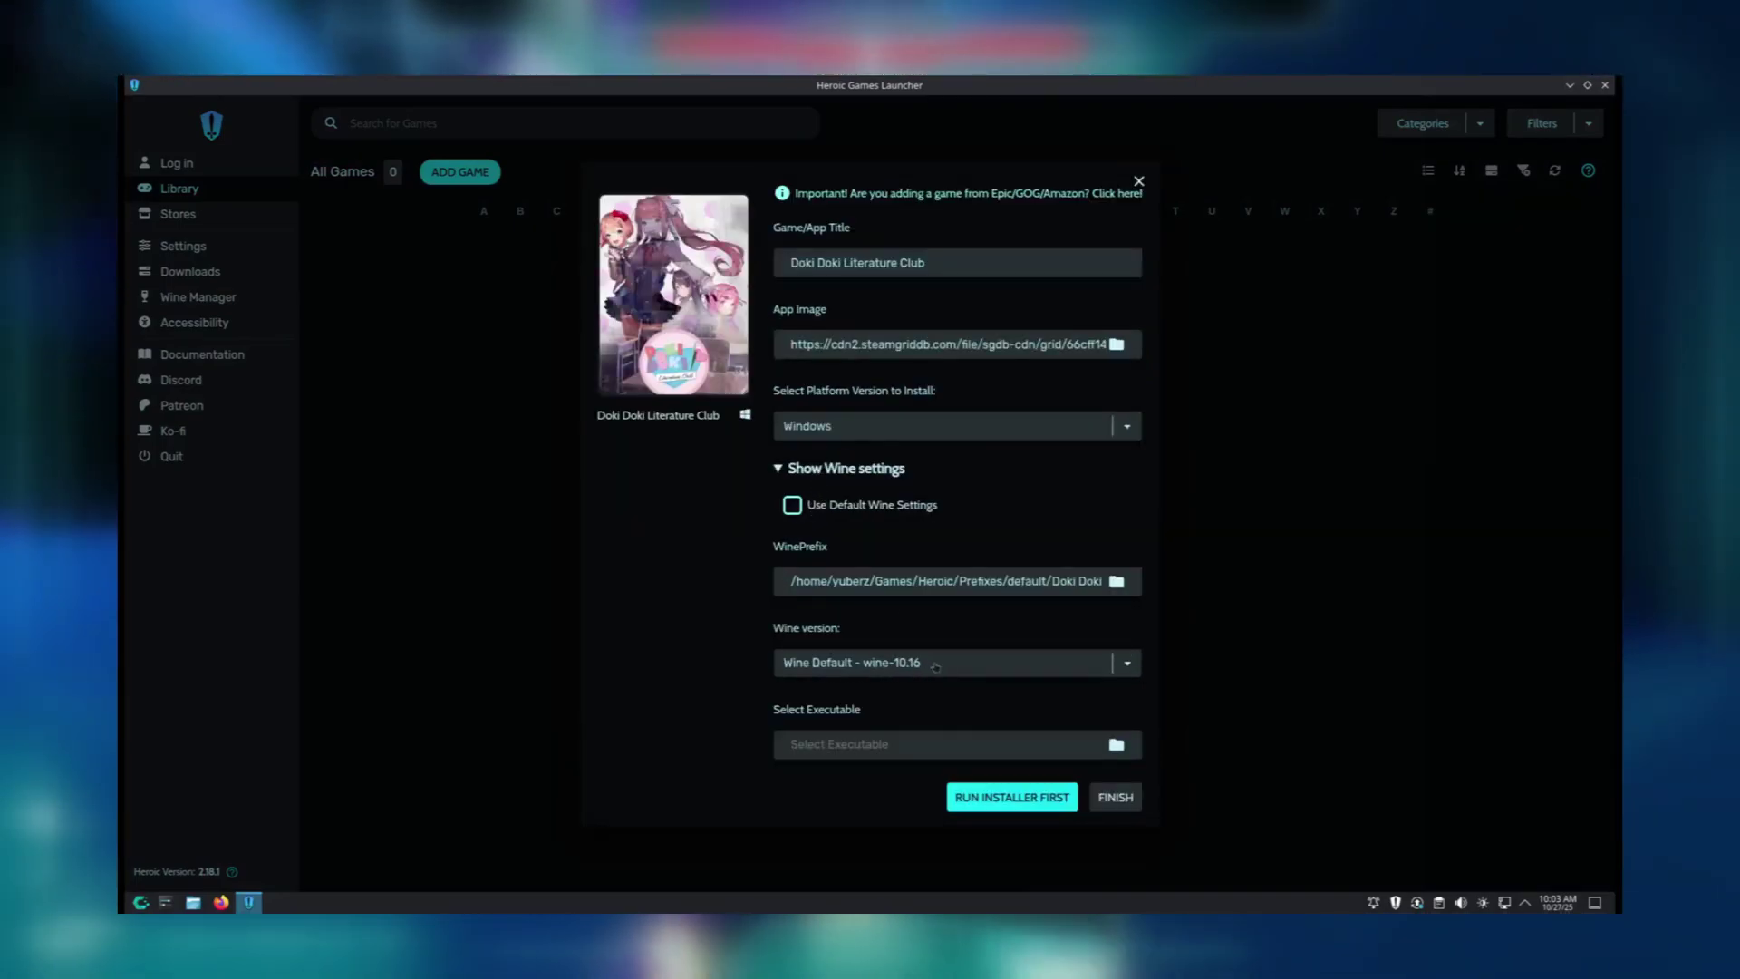
left_click(935, 664)
left_click(907, 695)
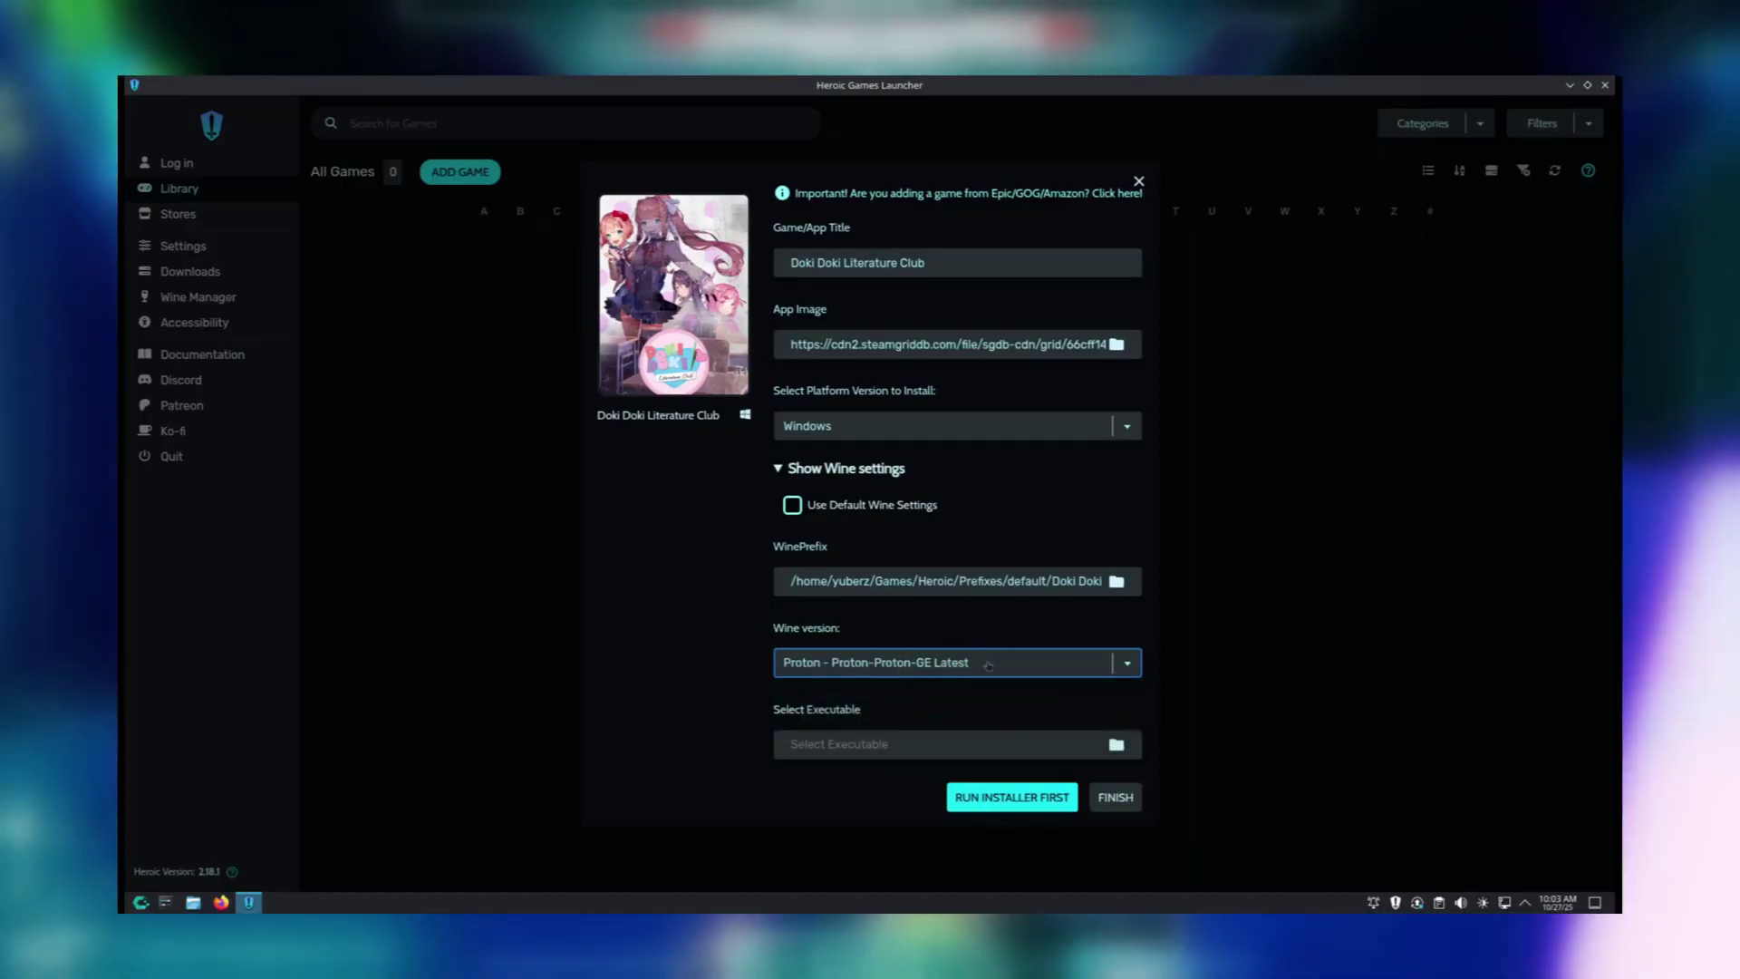
- Select DDLC.exe from the Desktop's DDLC-1.1.1-pc folder as the executable and finish adding the game
left_click(1117, 745)
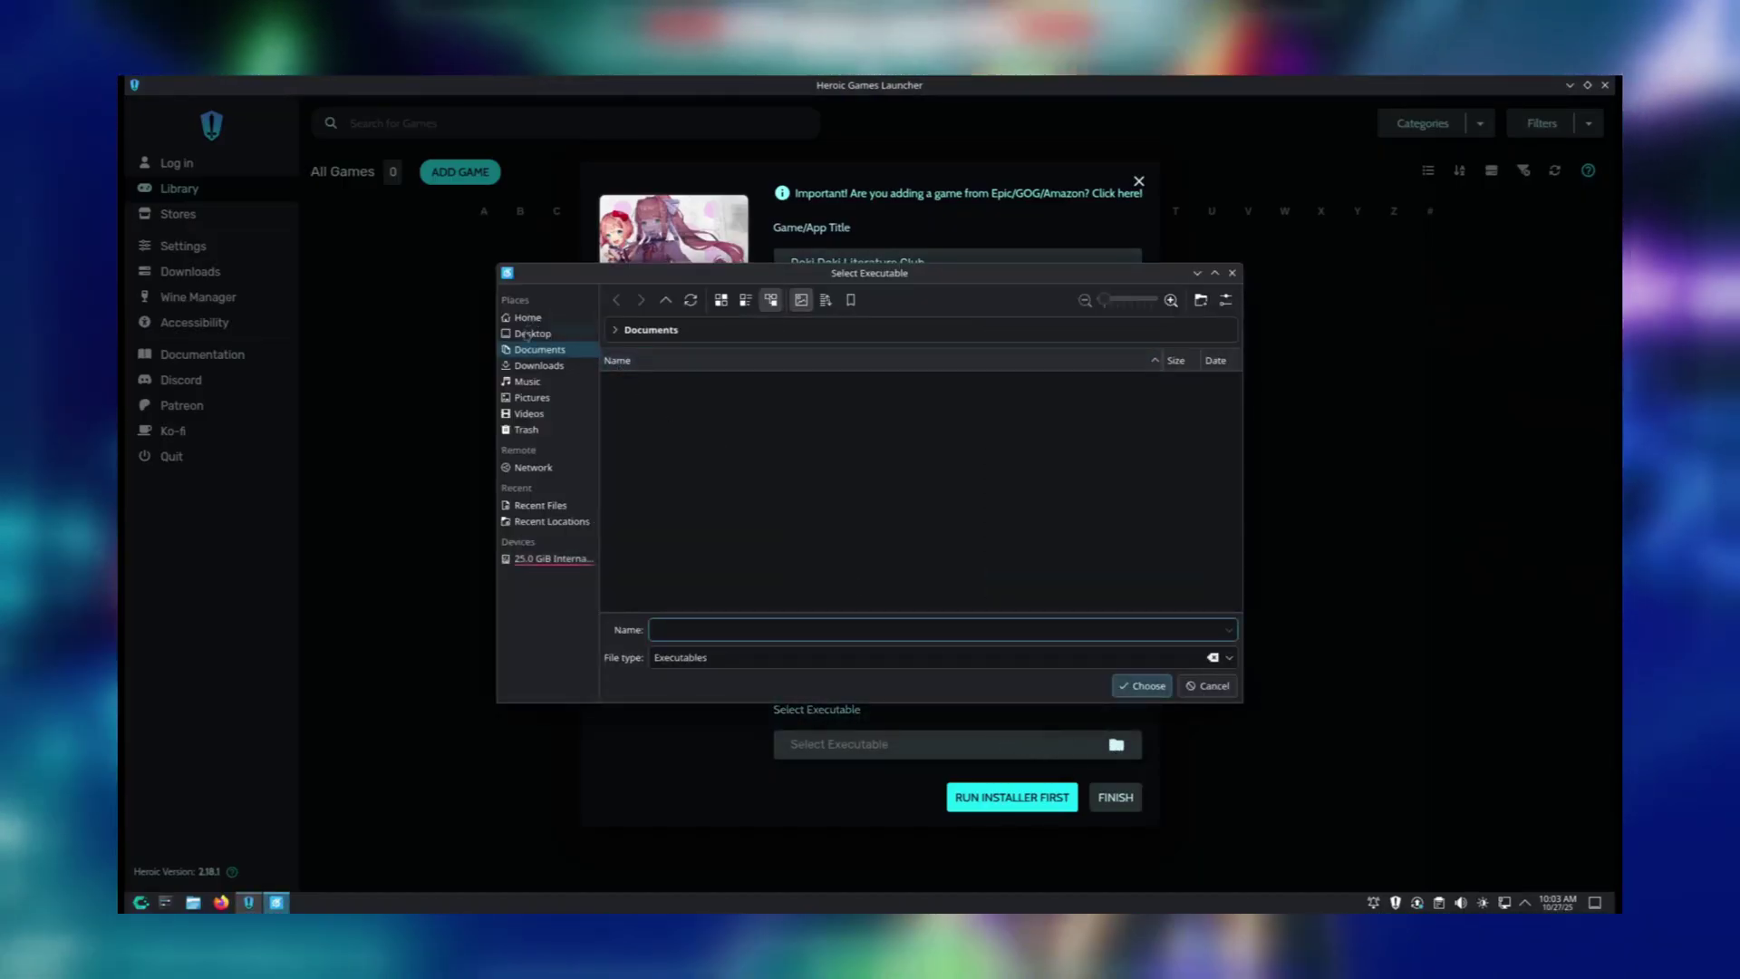
double_click(675, 378)
double_click(668, 441)
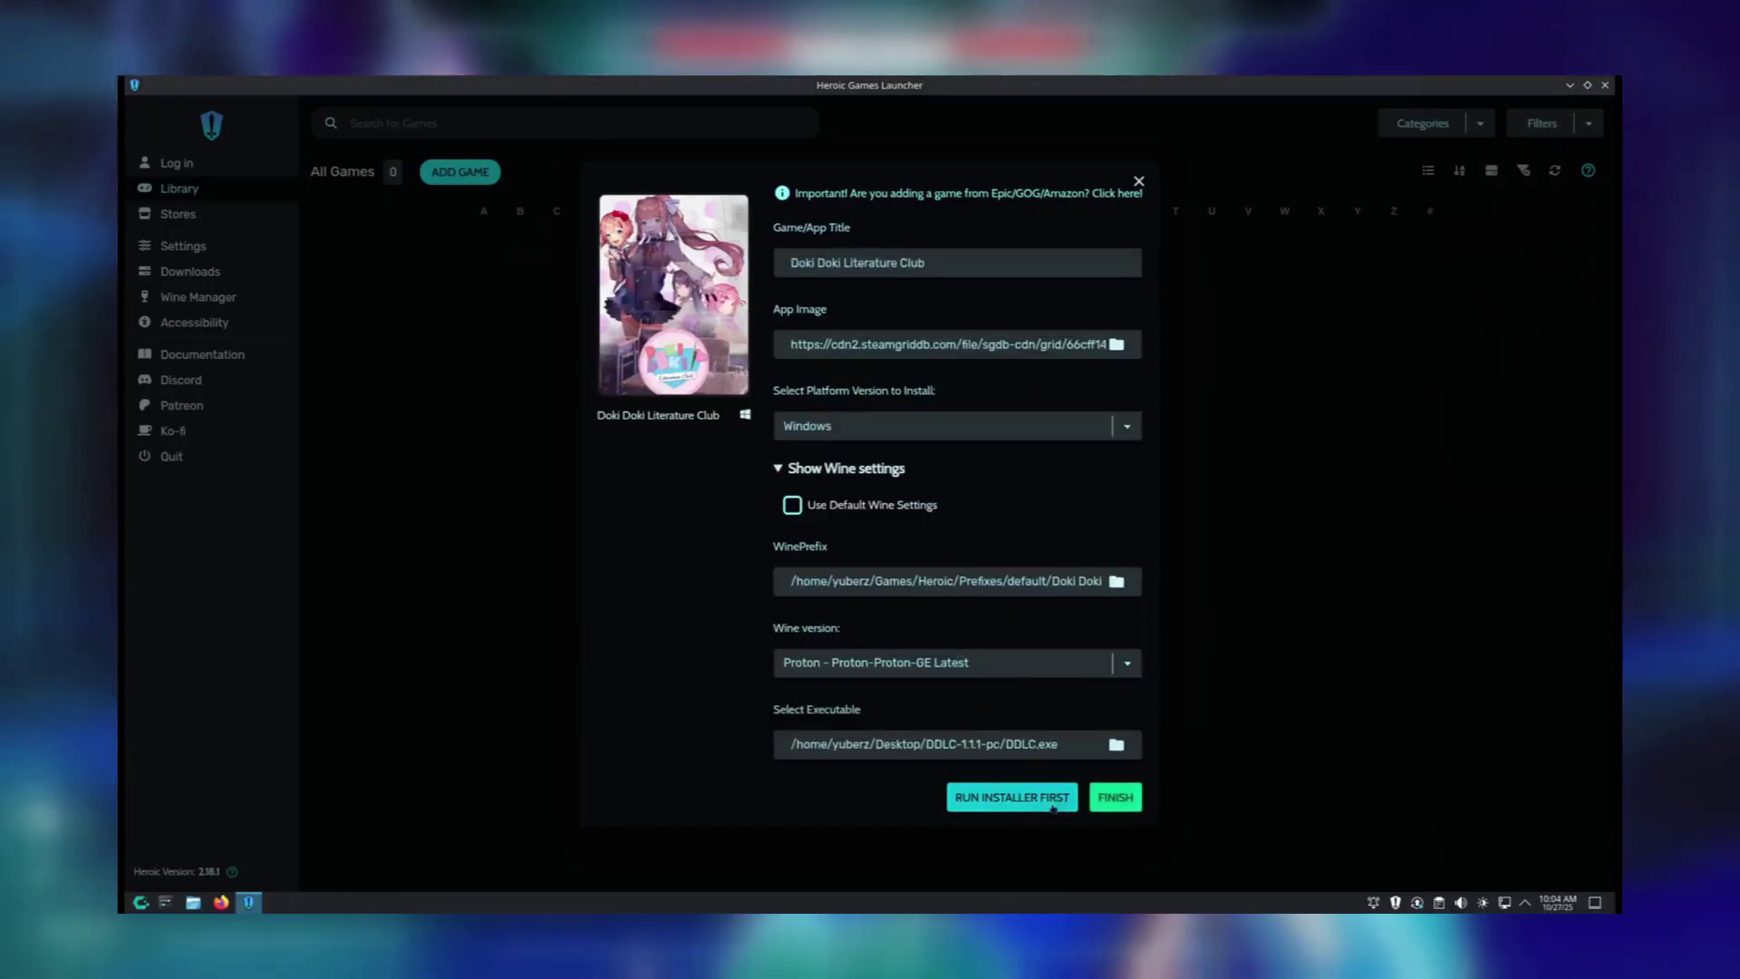
left_click(1116, 798)
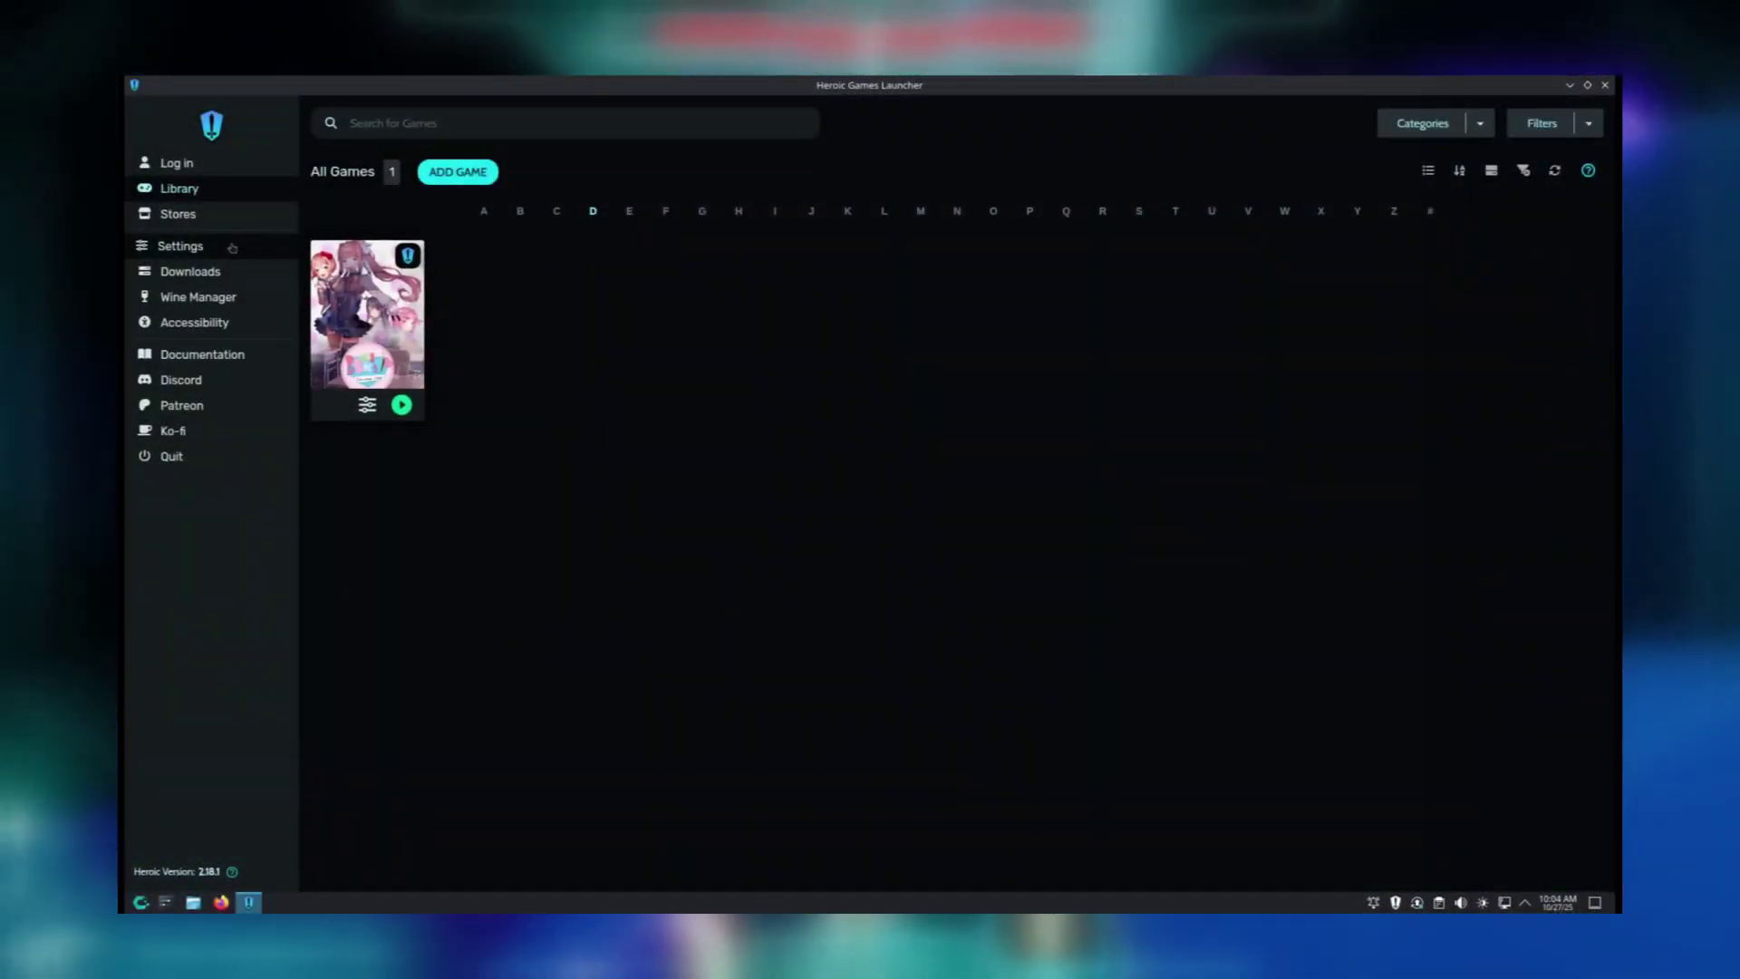
- Open the global settings of Heroic Games Launcher
left_click(226, 251)
left_click(200, 287)
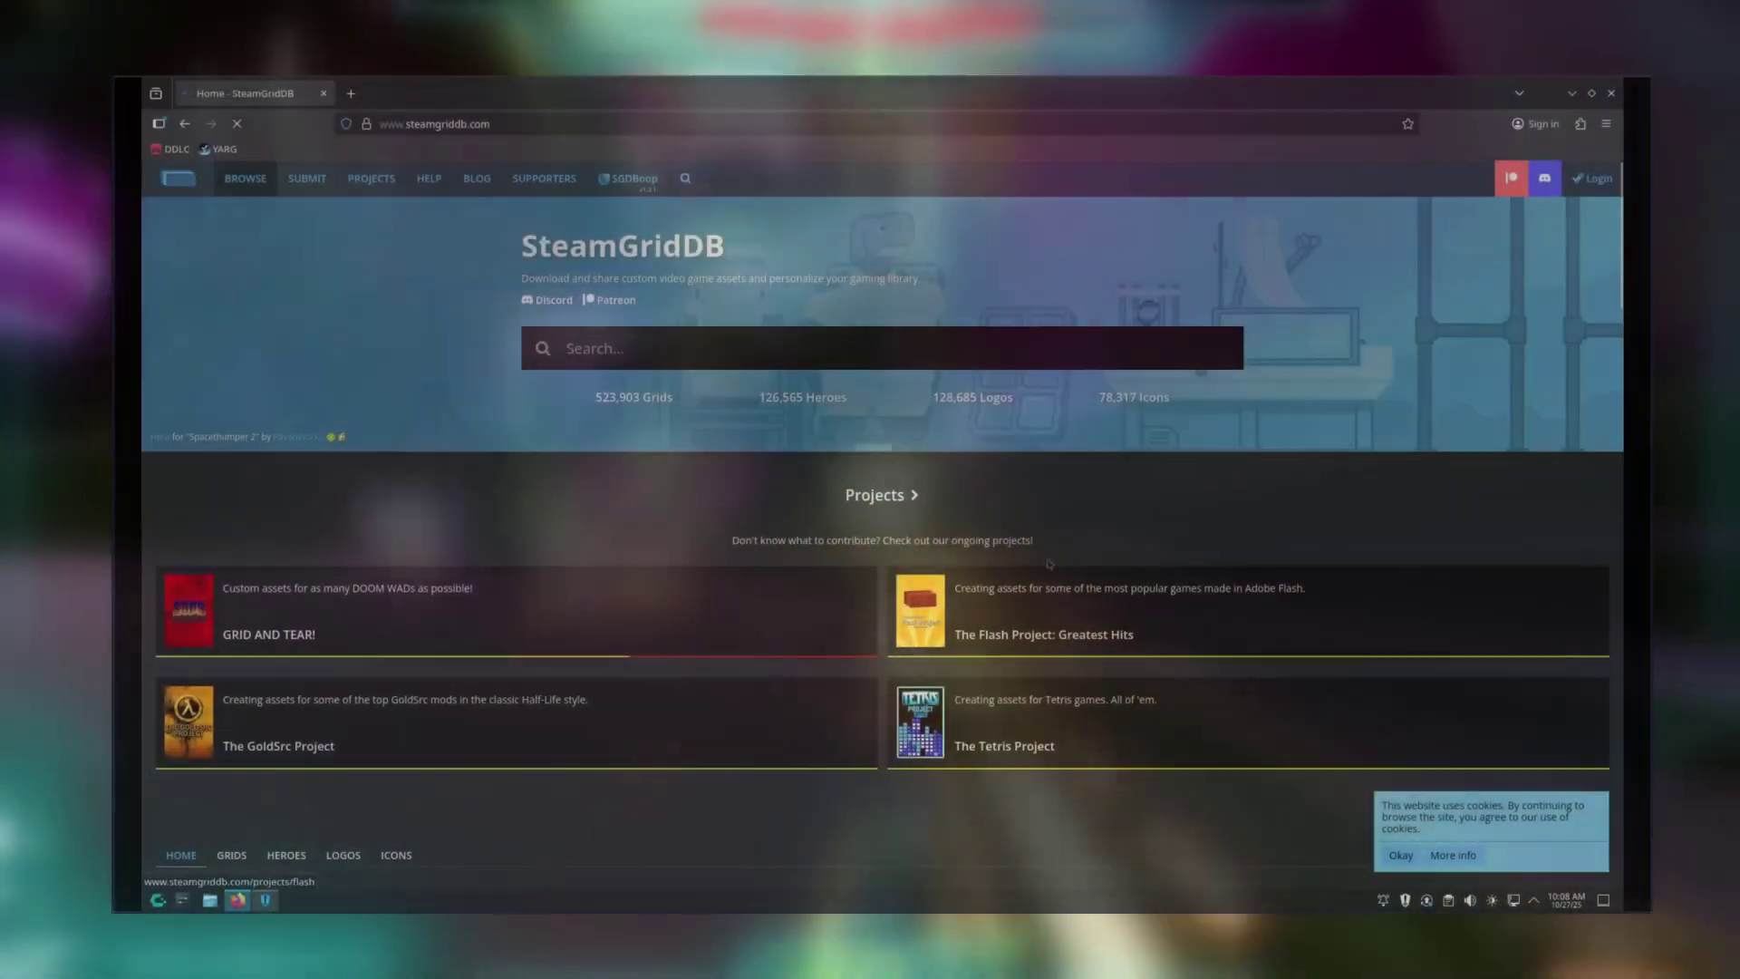
- Search SteamGridDB for "Doki Doki", open Doki Doki Literature Club's polka-dot logo grid, and bring up the options for its download link
type("Doki Doki")
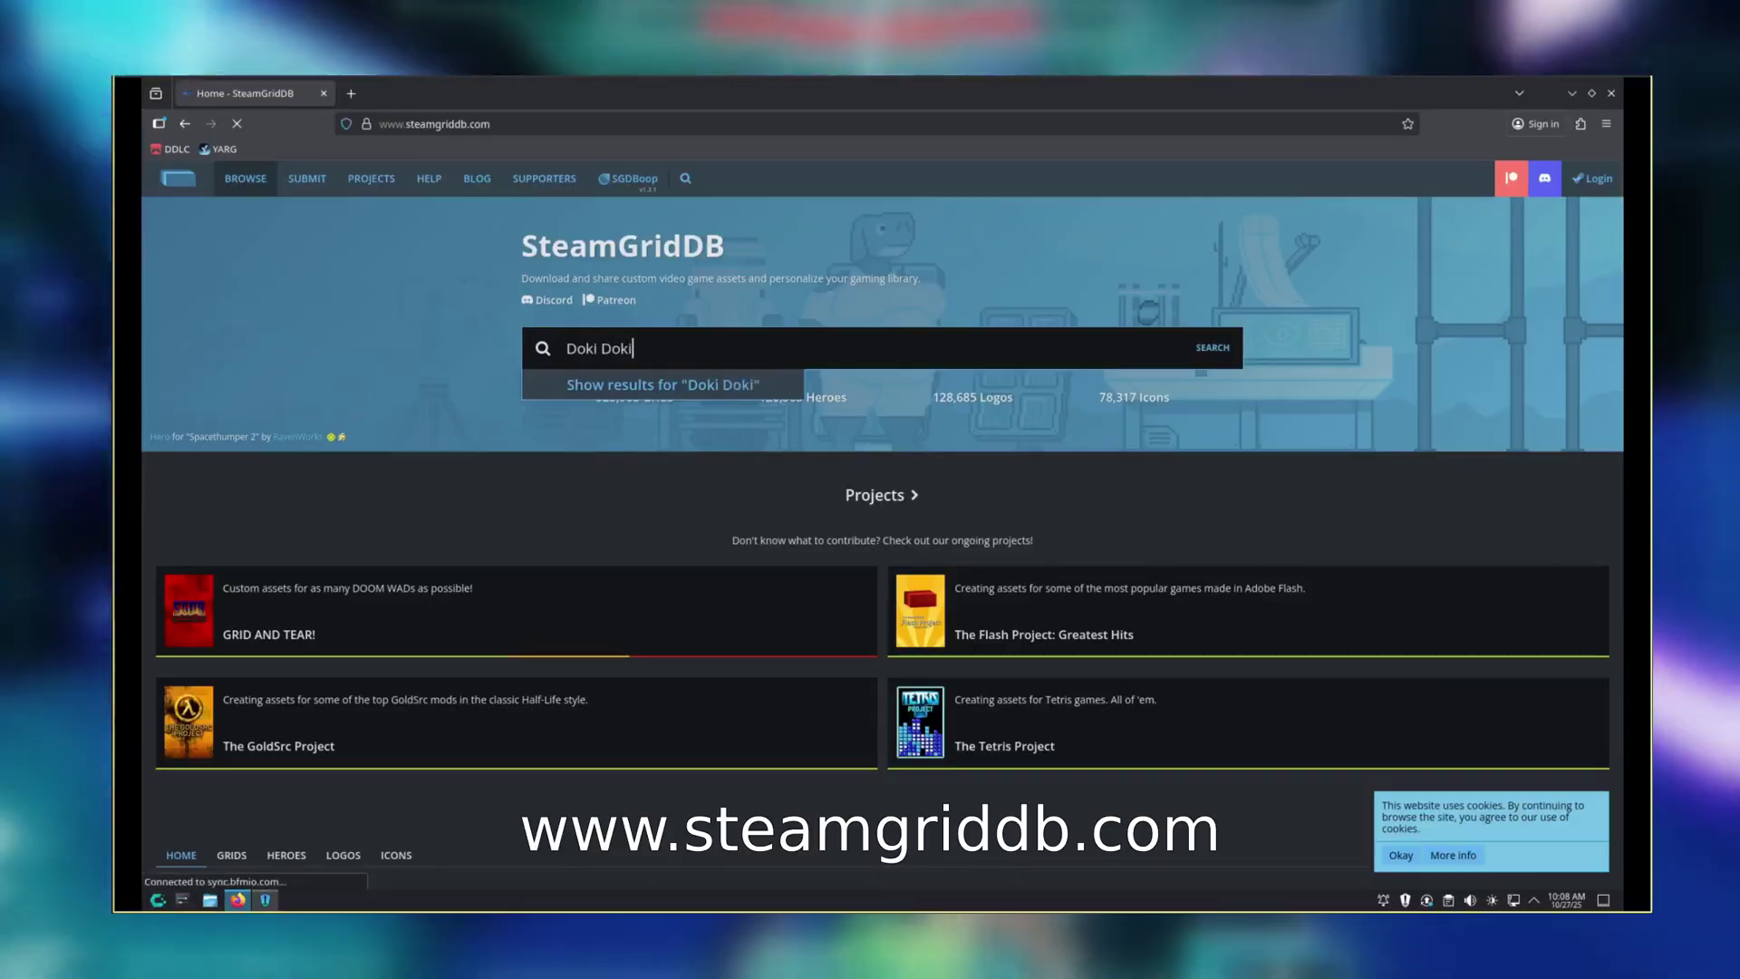
left_click(678, 418)
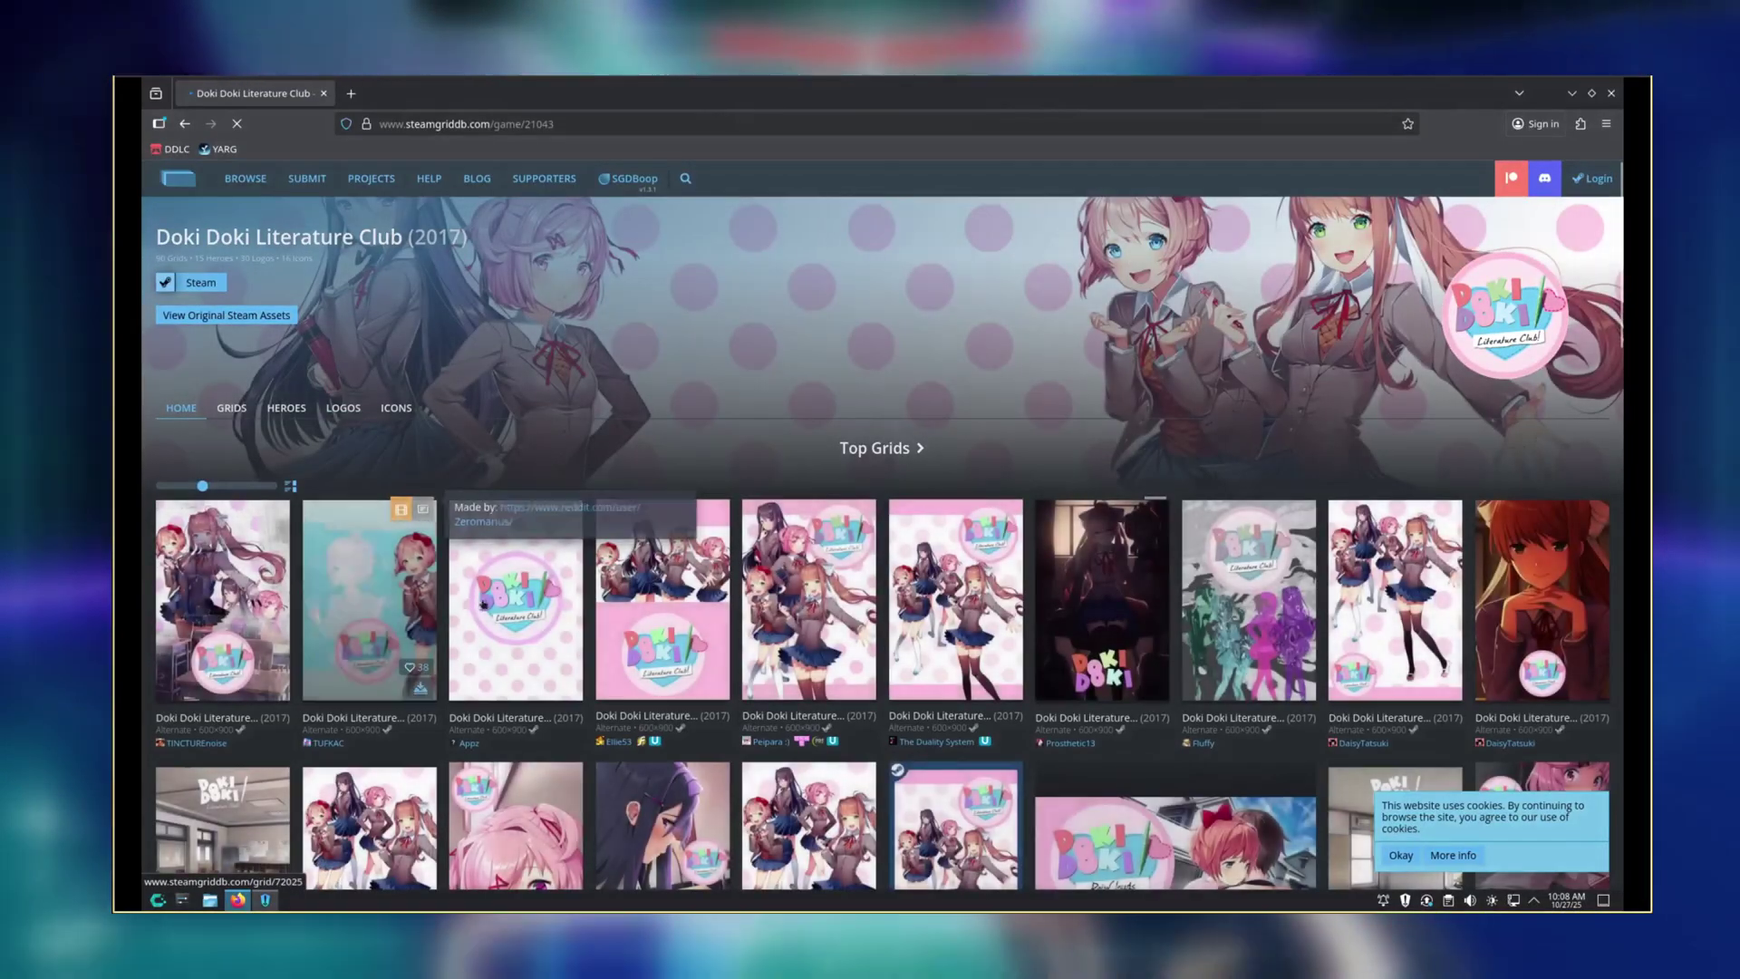
left_click(487, 604)
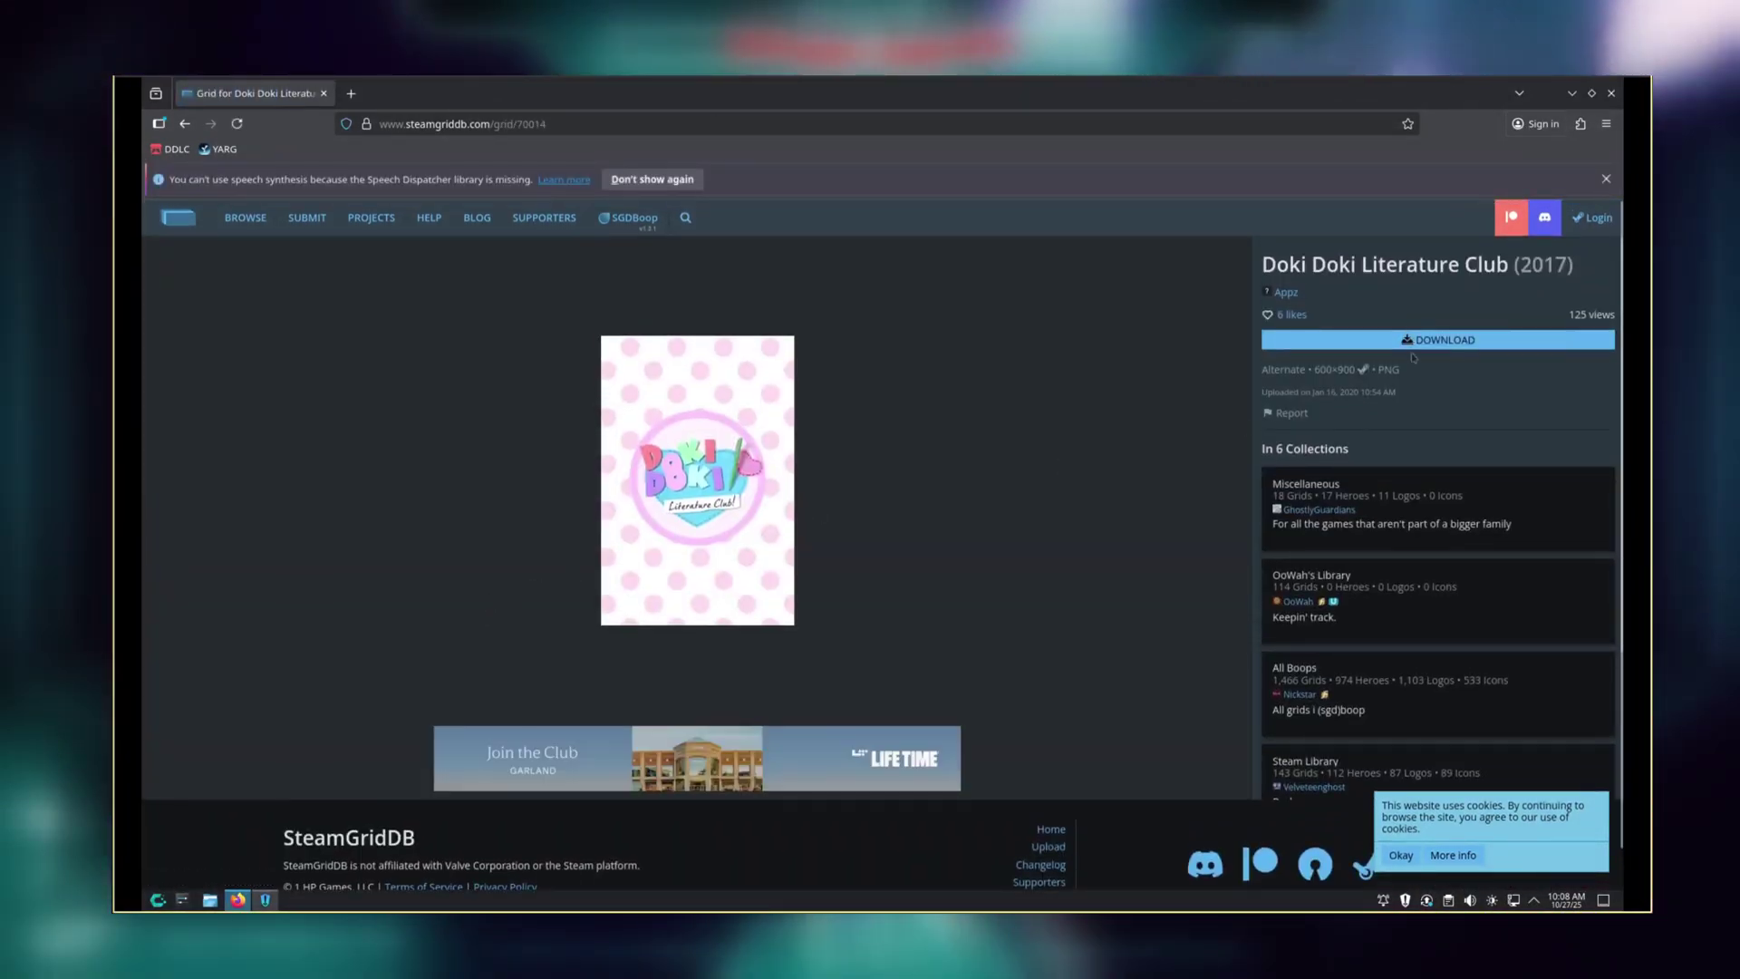
right_click(1432, 341)
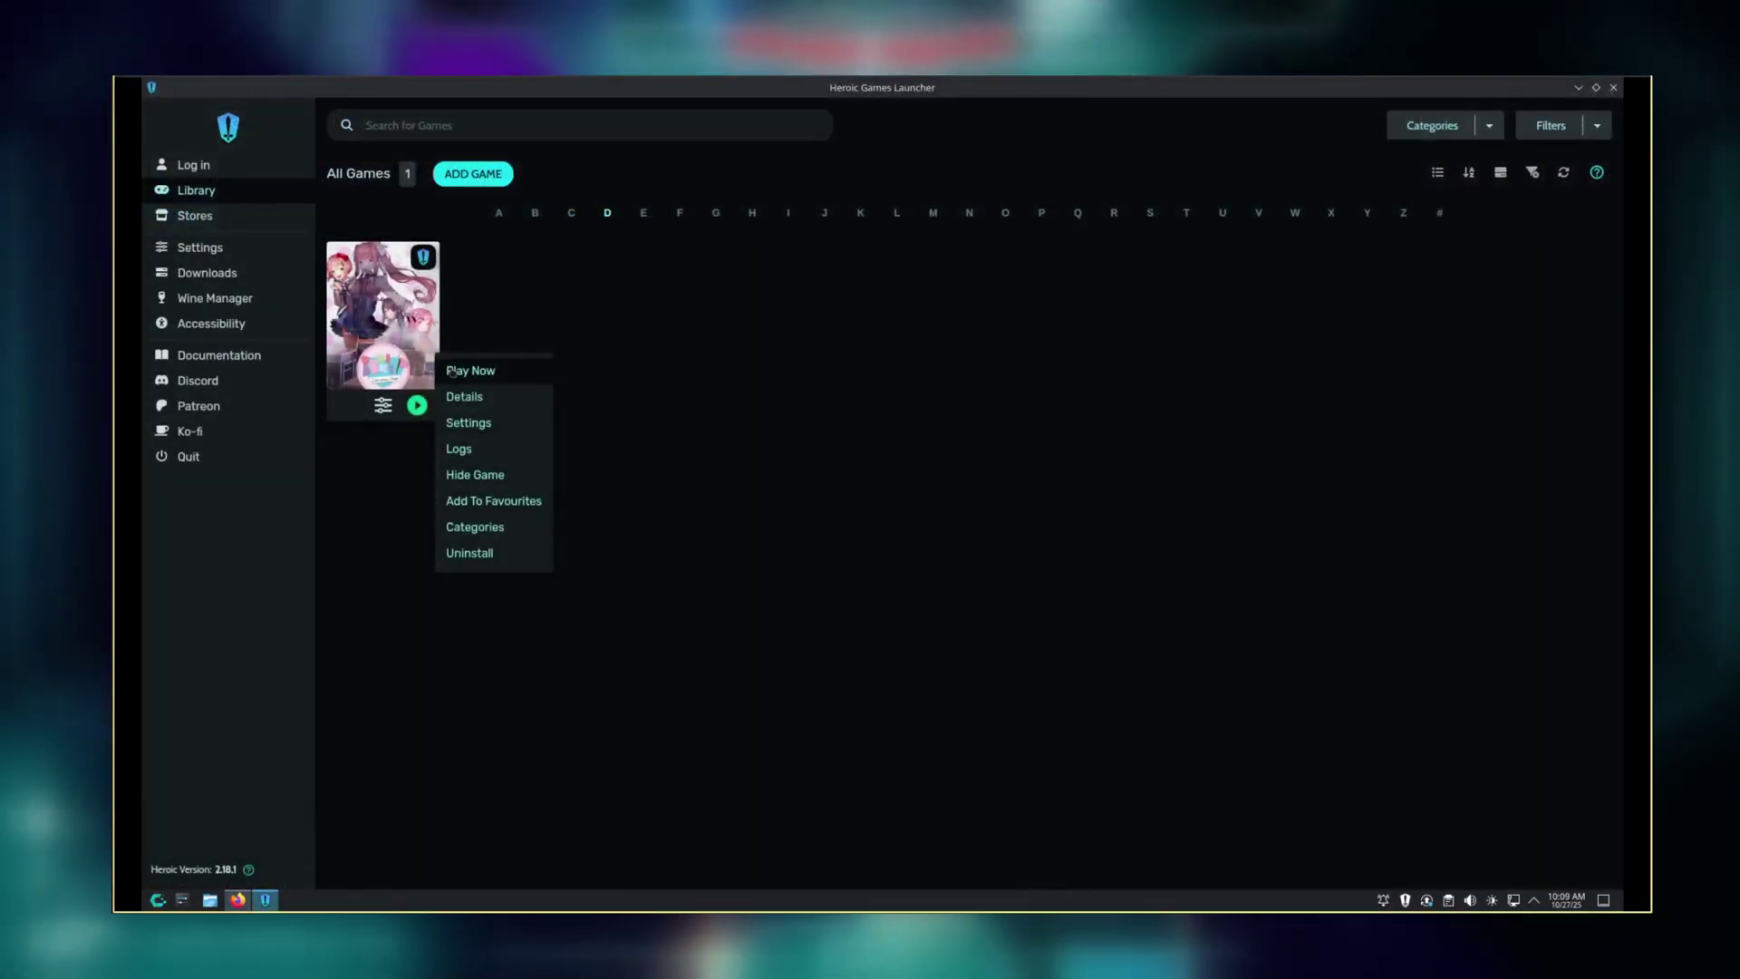
left_click(489, 397)
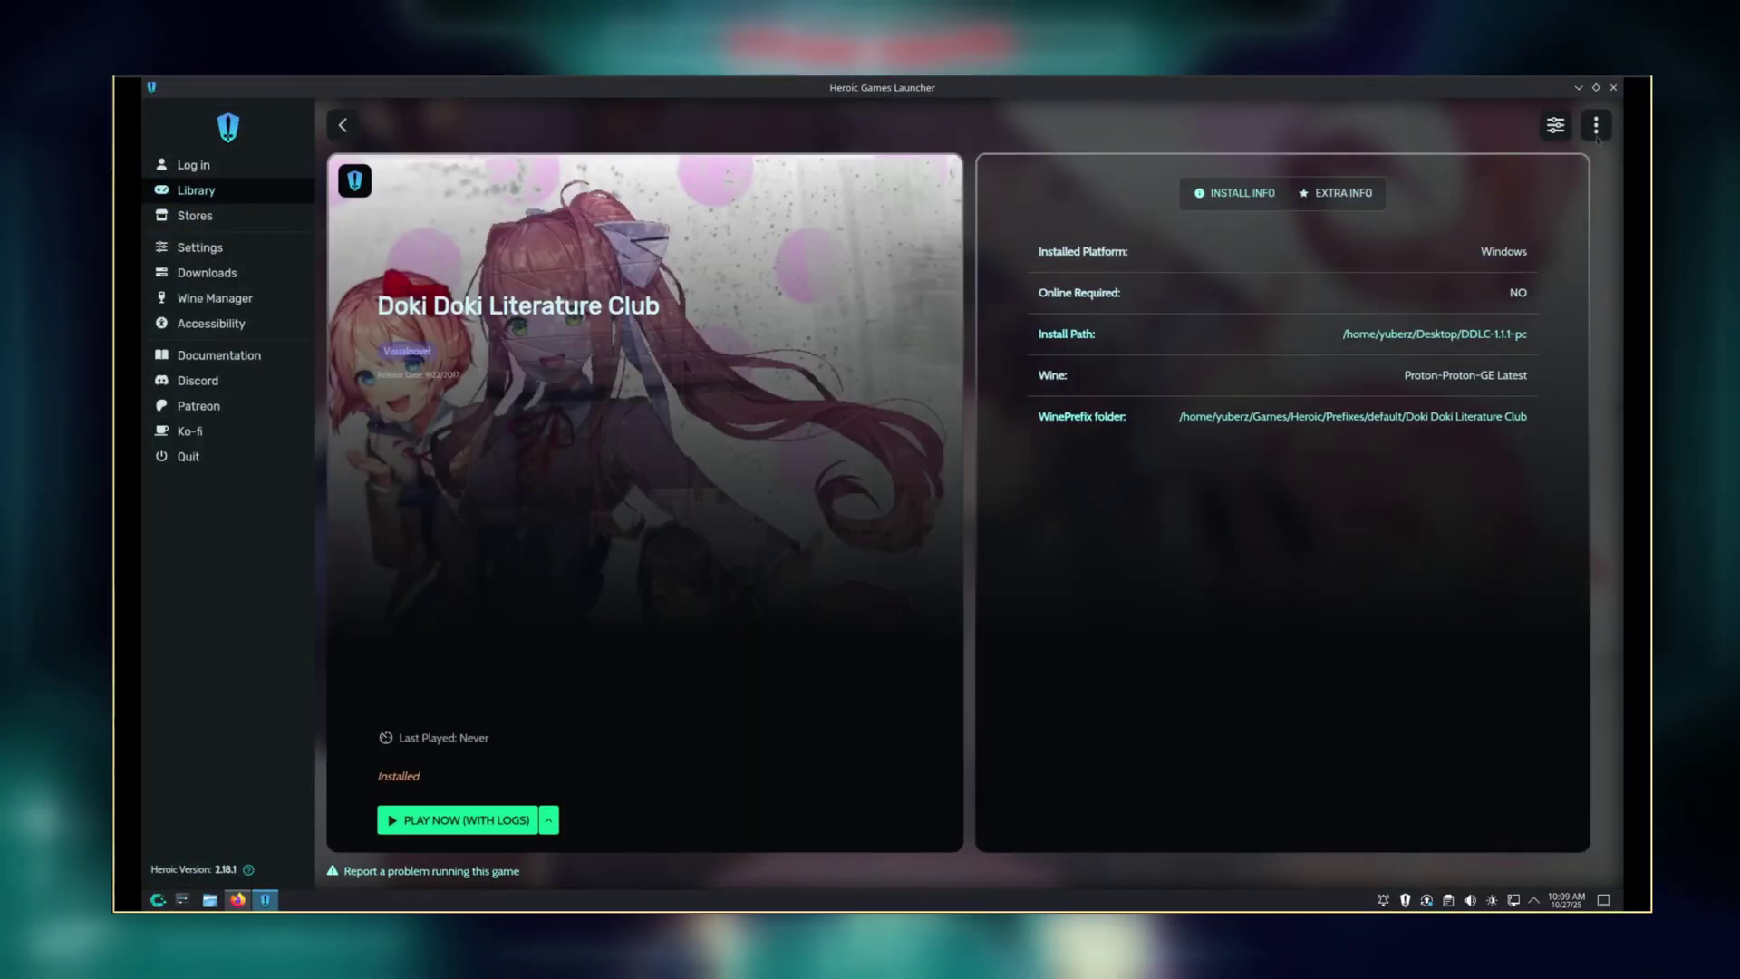
left_click(1606, 132)
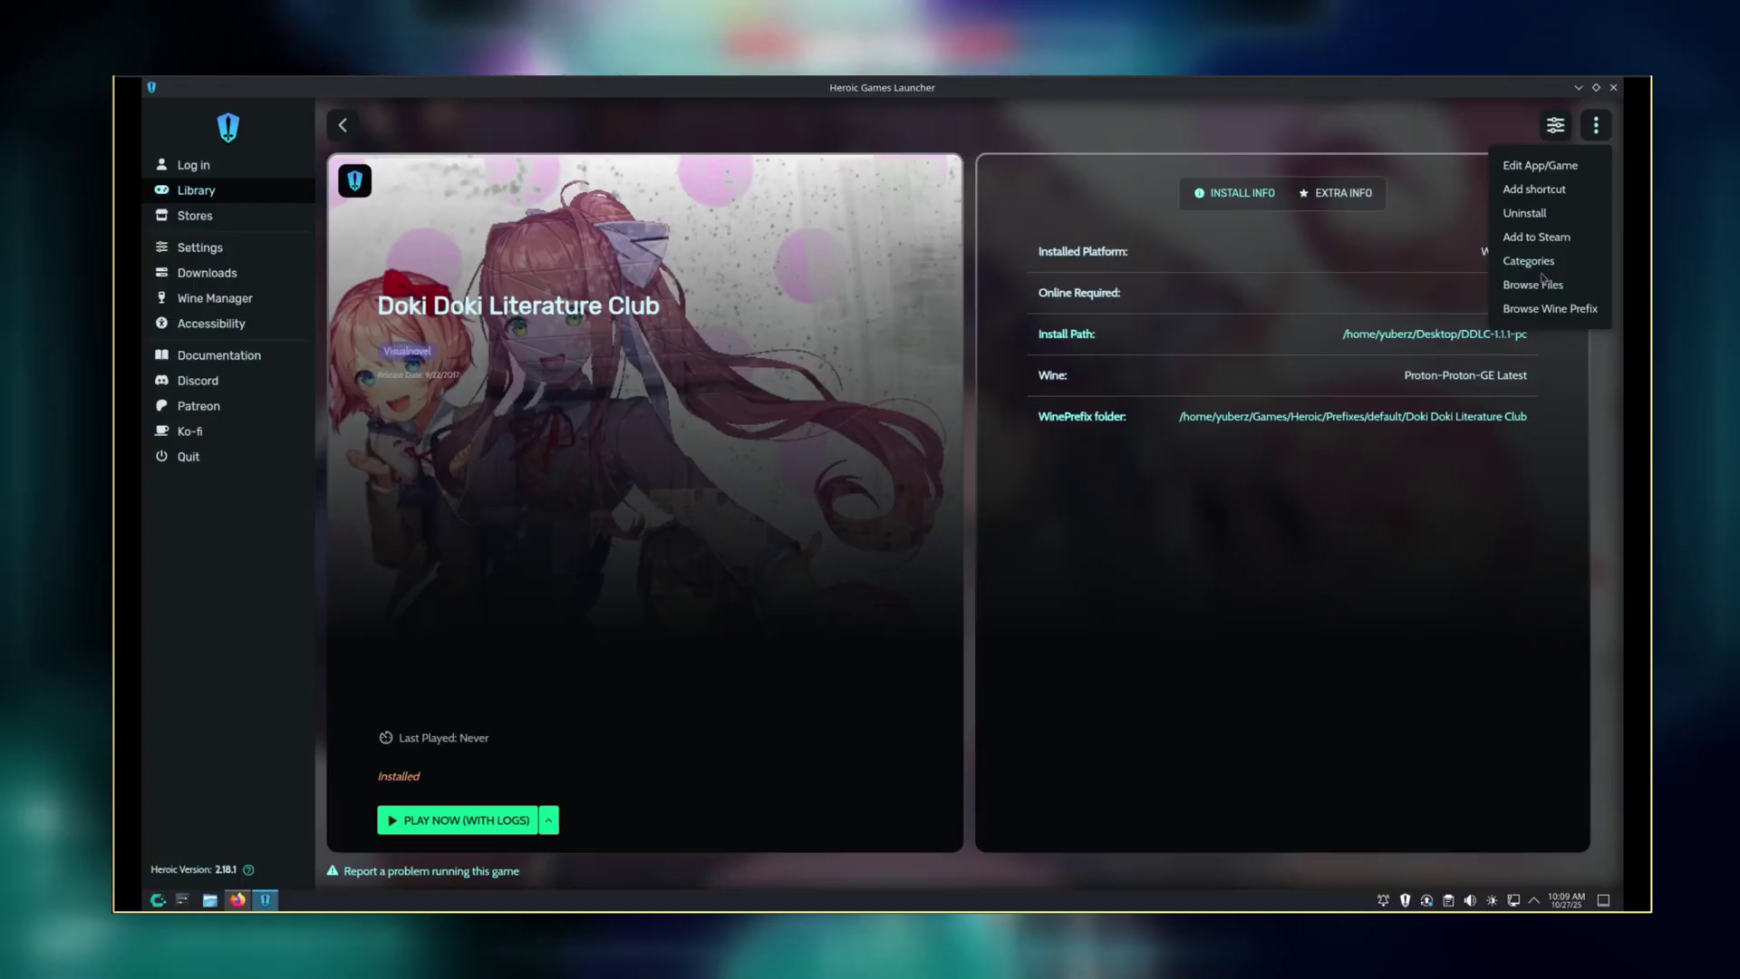
left_click(1540, 165)
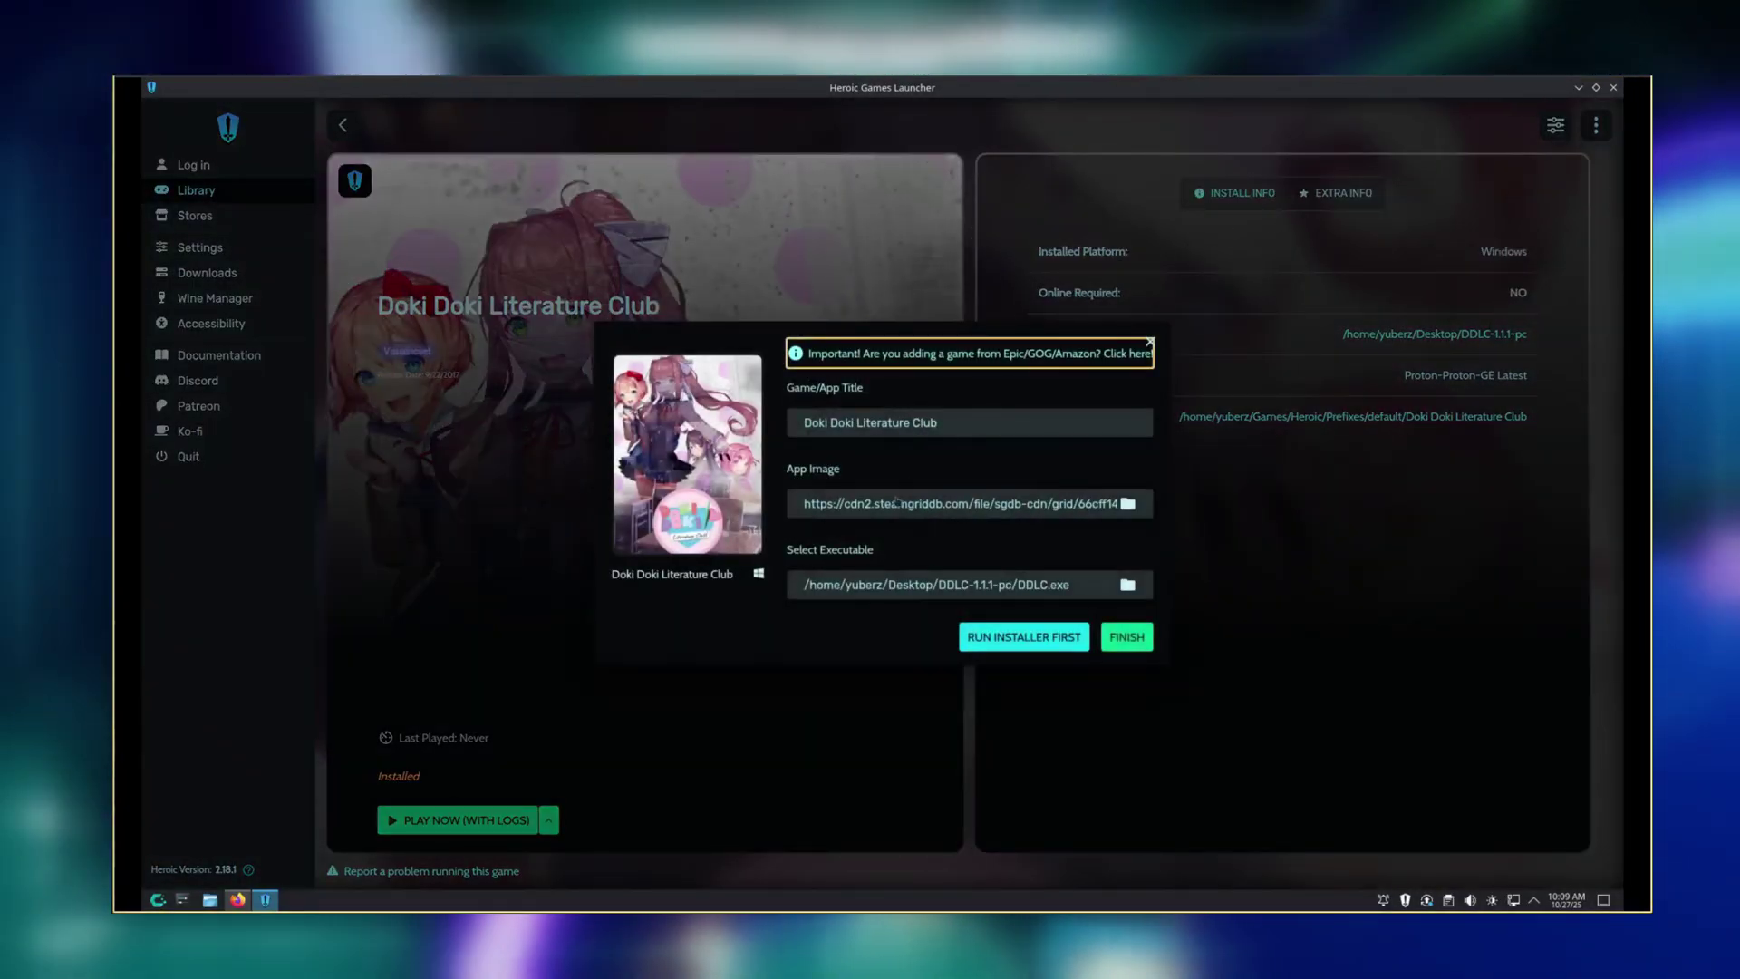
left_click(893, 503)
type("https://cdn2.steamgriddb.com/grid/2681c753b582ca0d48152fddd38593f7.png")
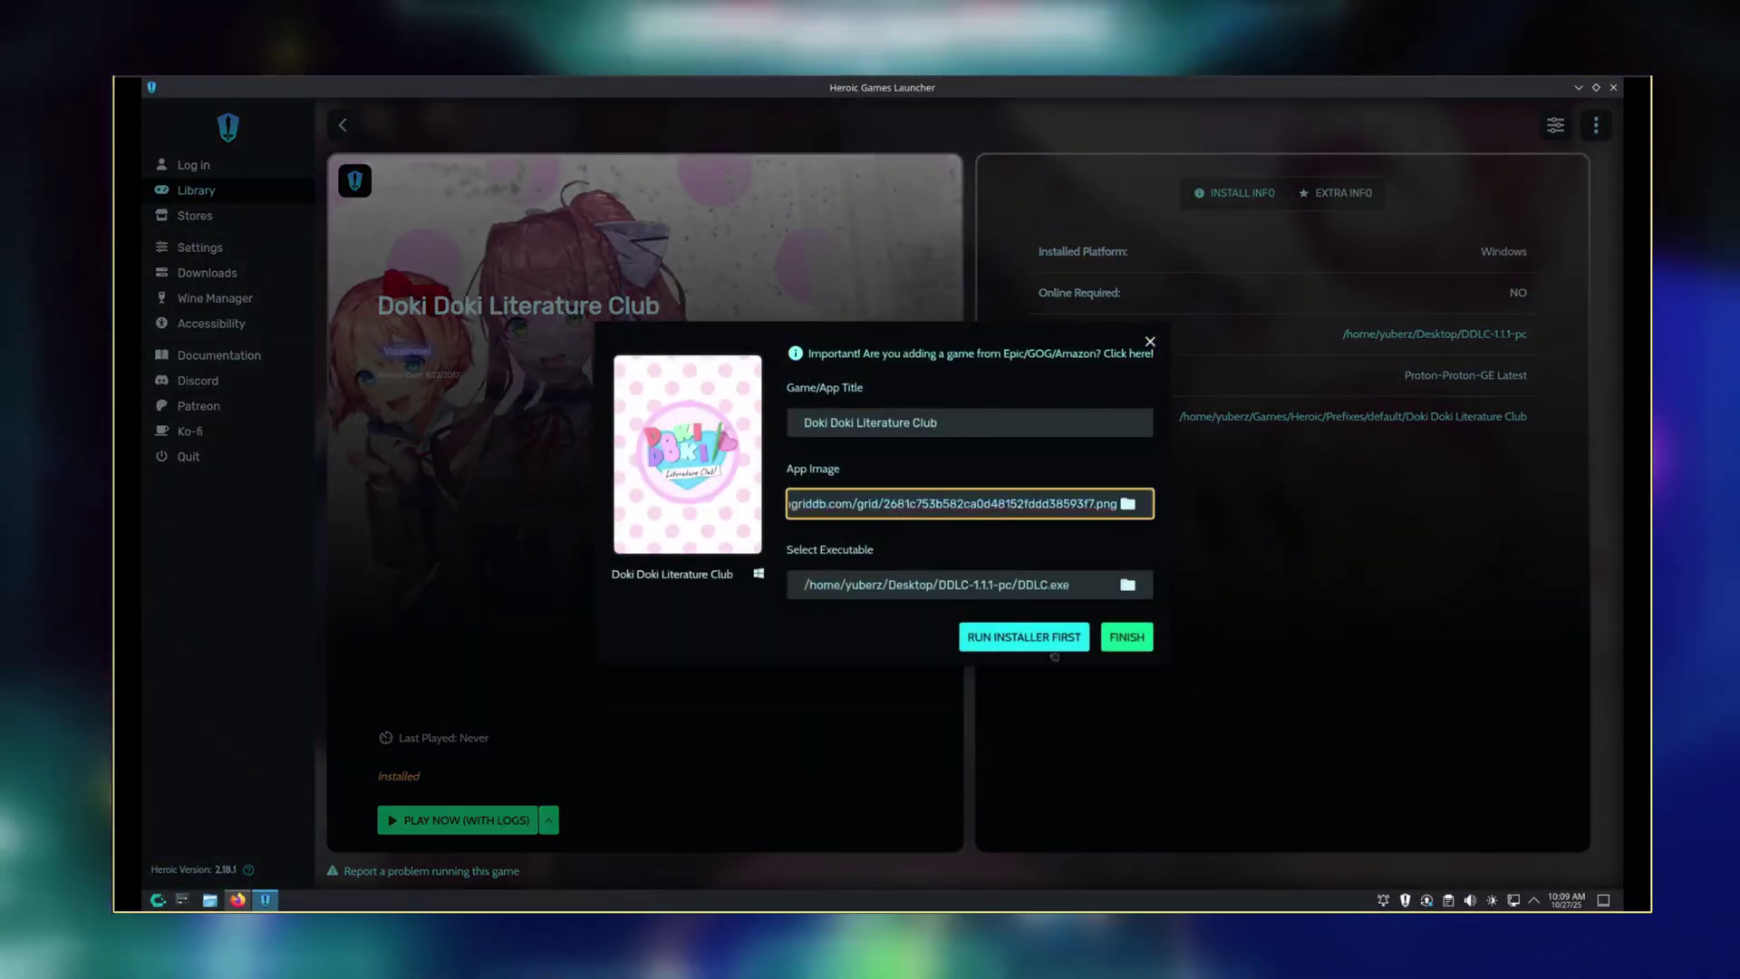
left_click(1127, 637)
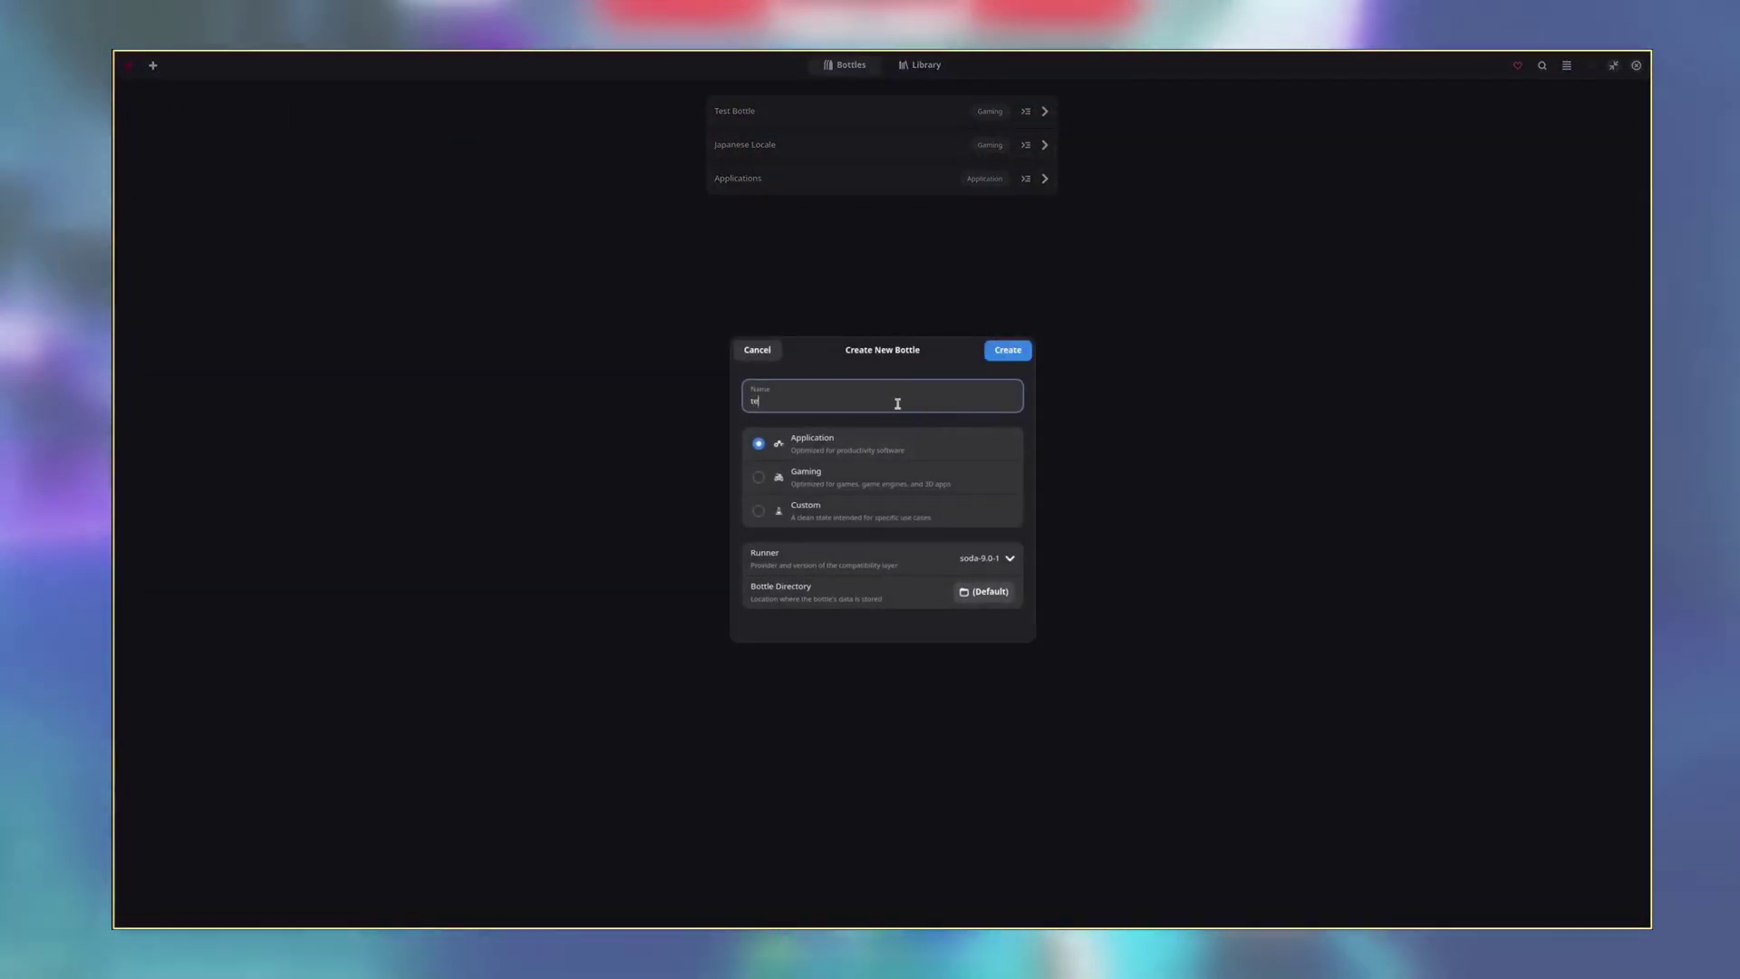
- In Bottles, create a new bottle named "test" of the Gaming type with the ge-proton10-13 runner
left_click(901, 479)
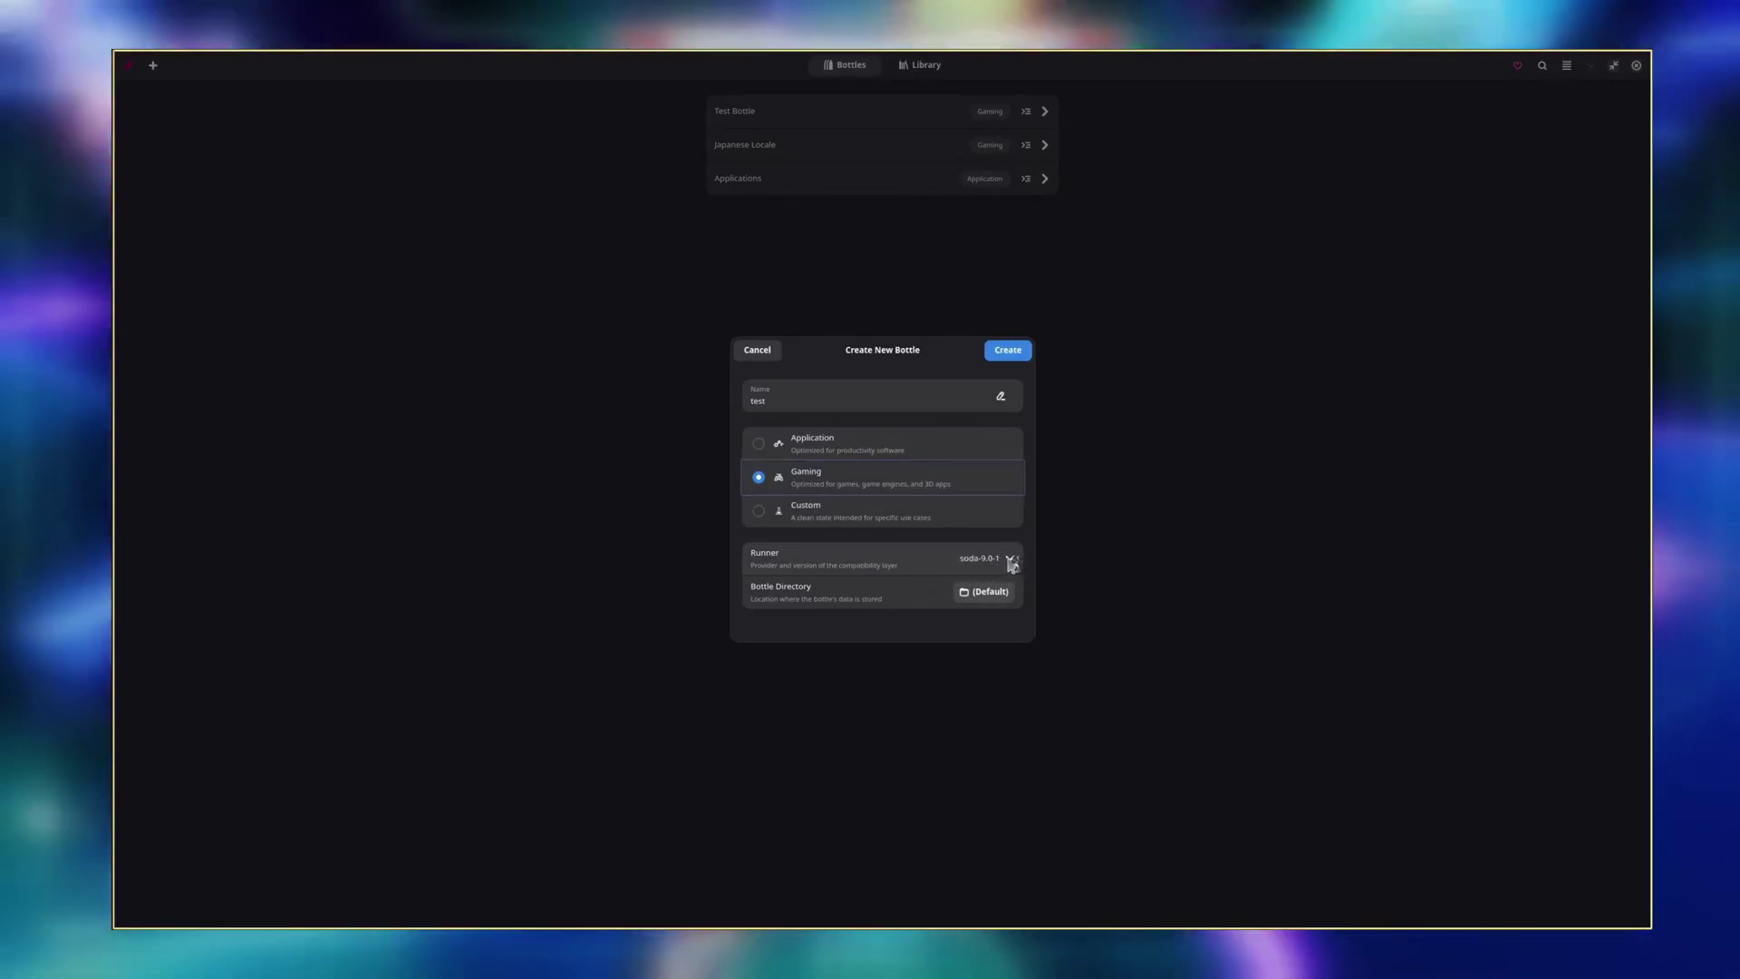
left_click(1012, 562)
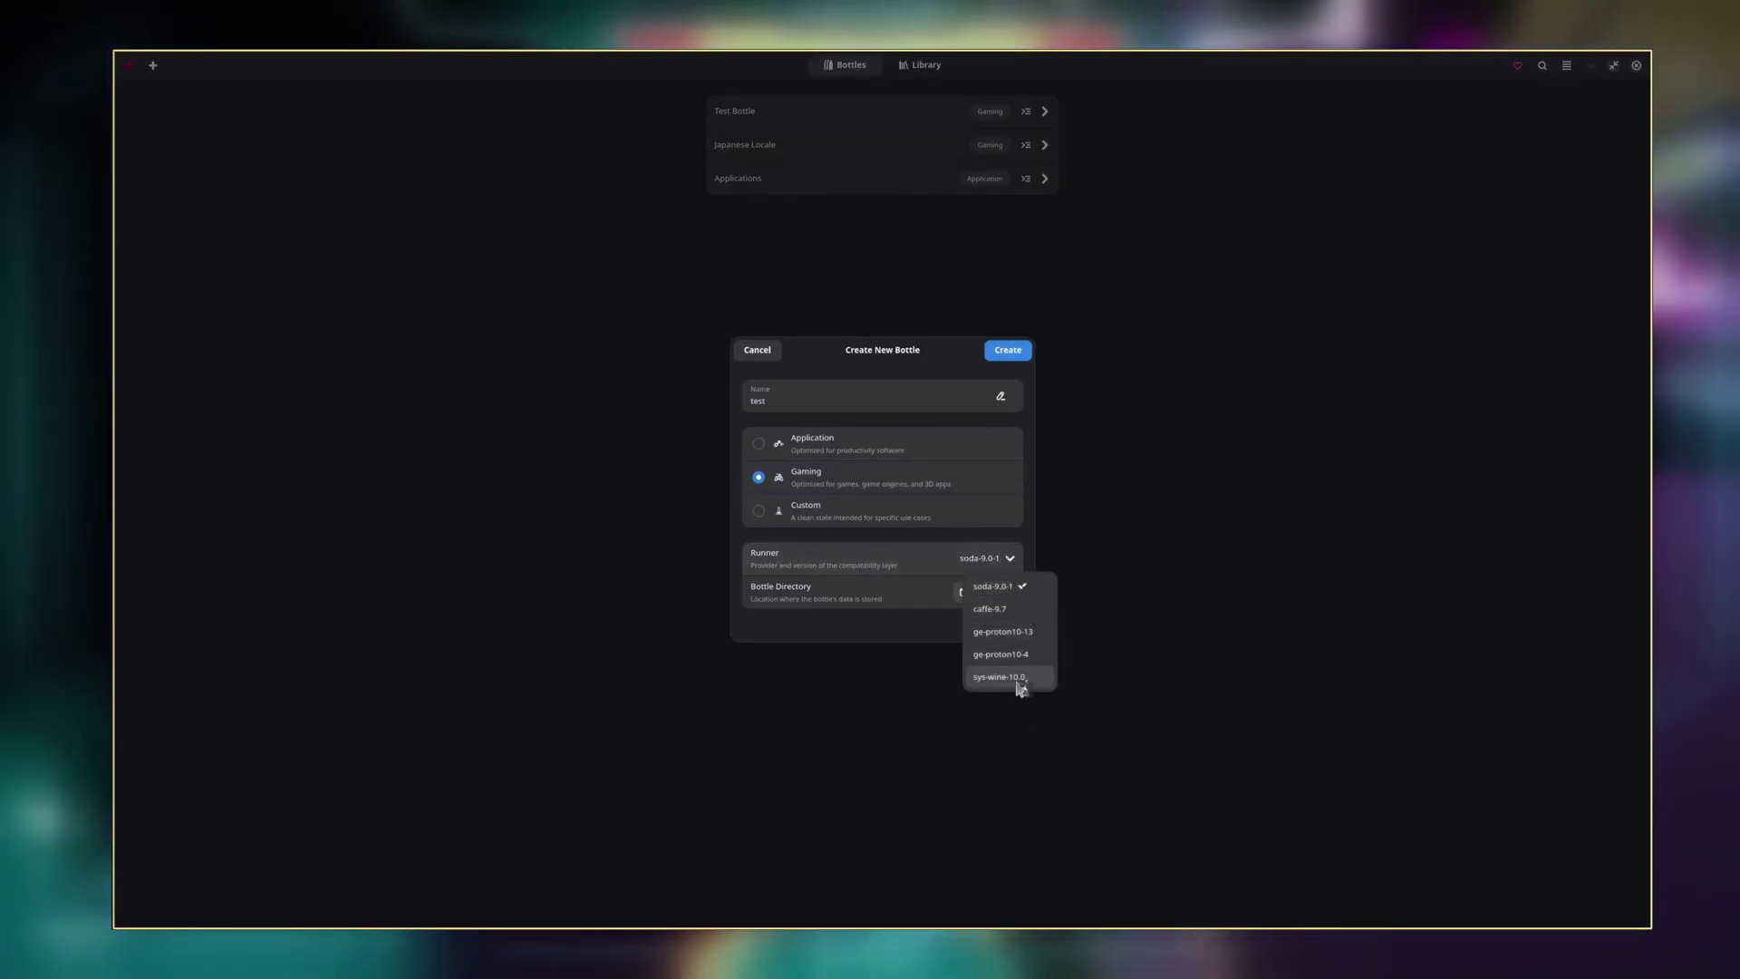
left_click(1010, 636)
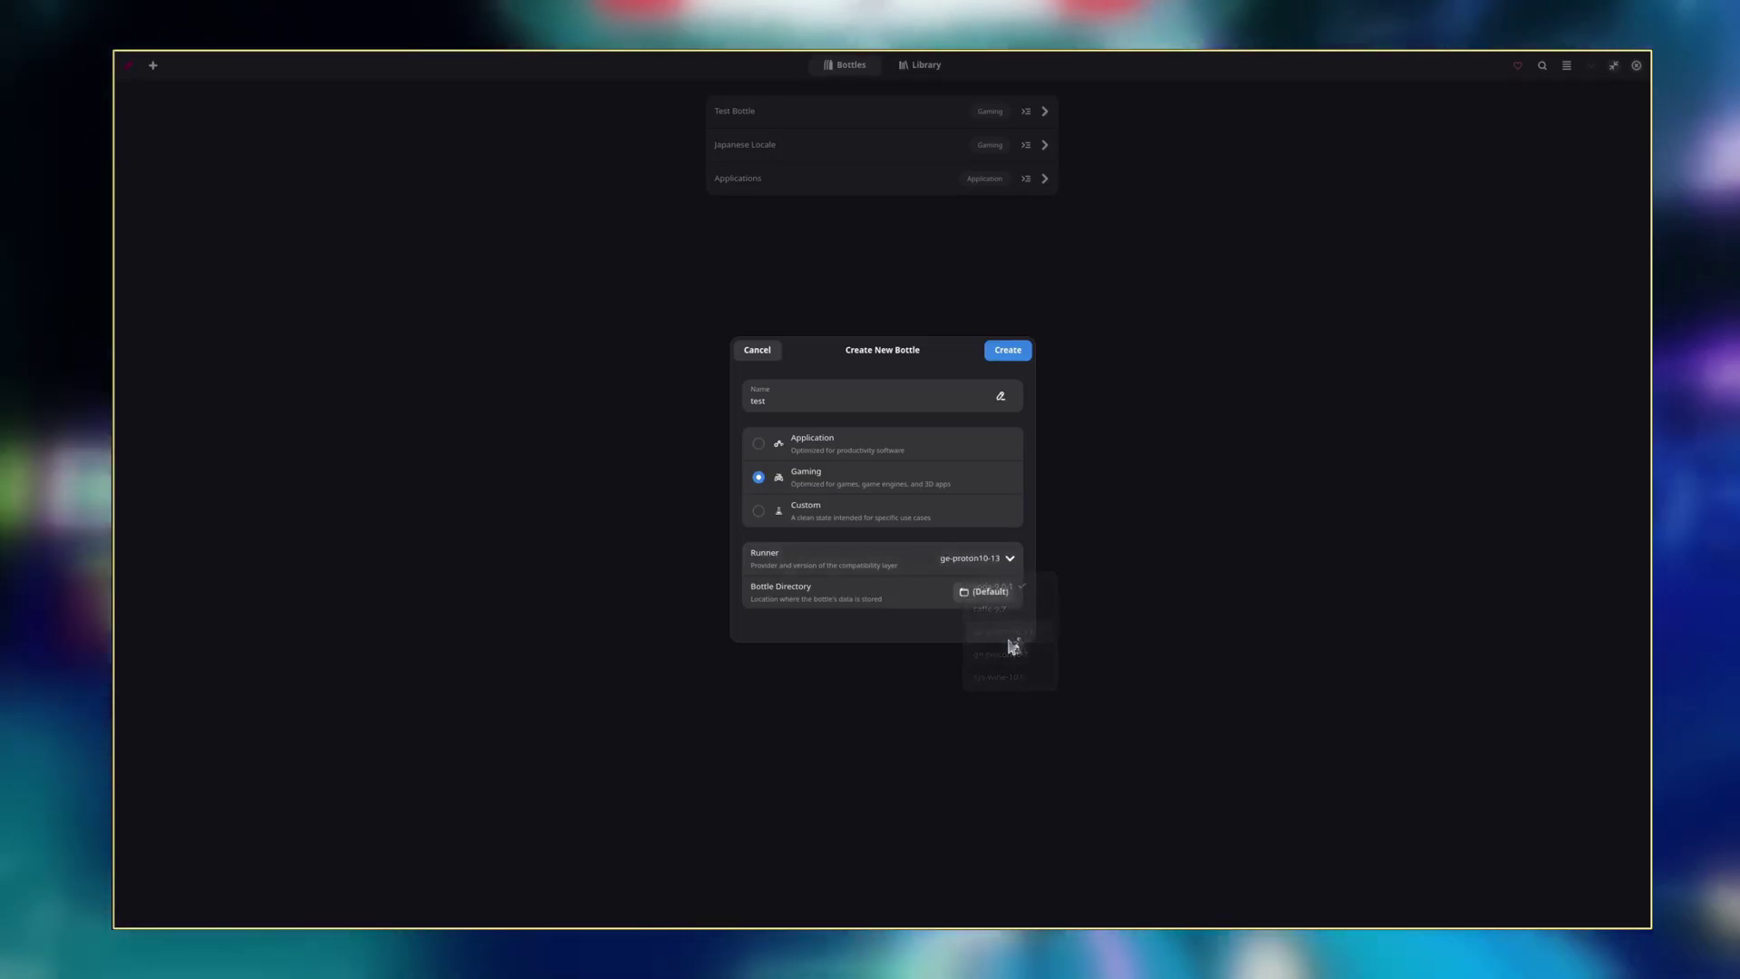
left_click(1011, 562)
left_click(1019, 566)
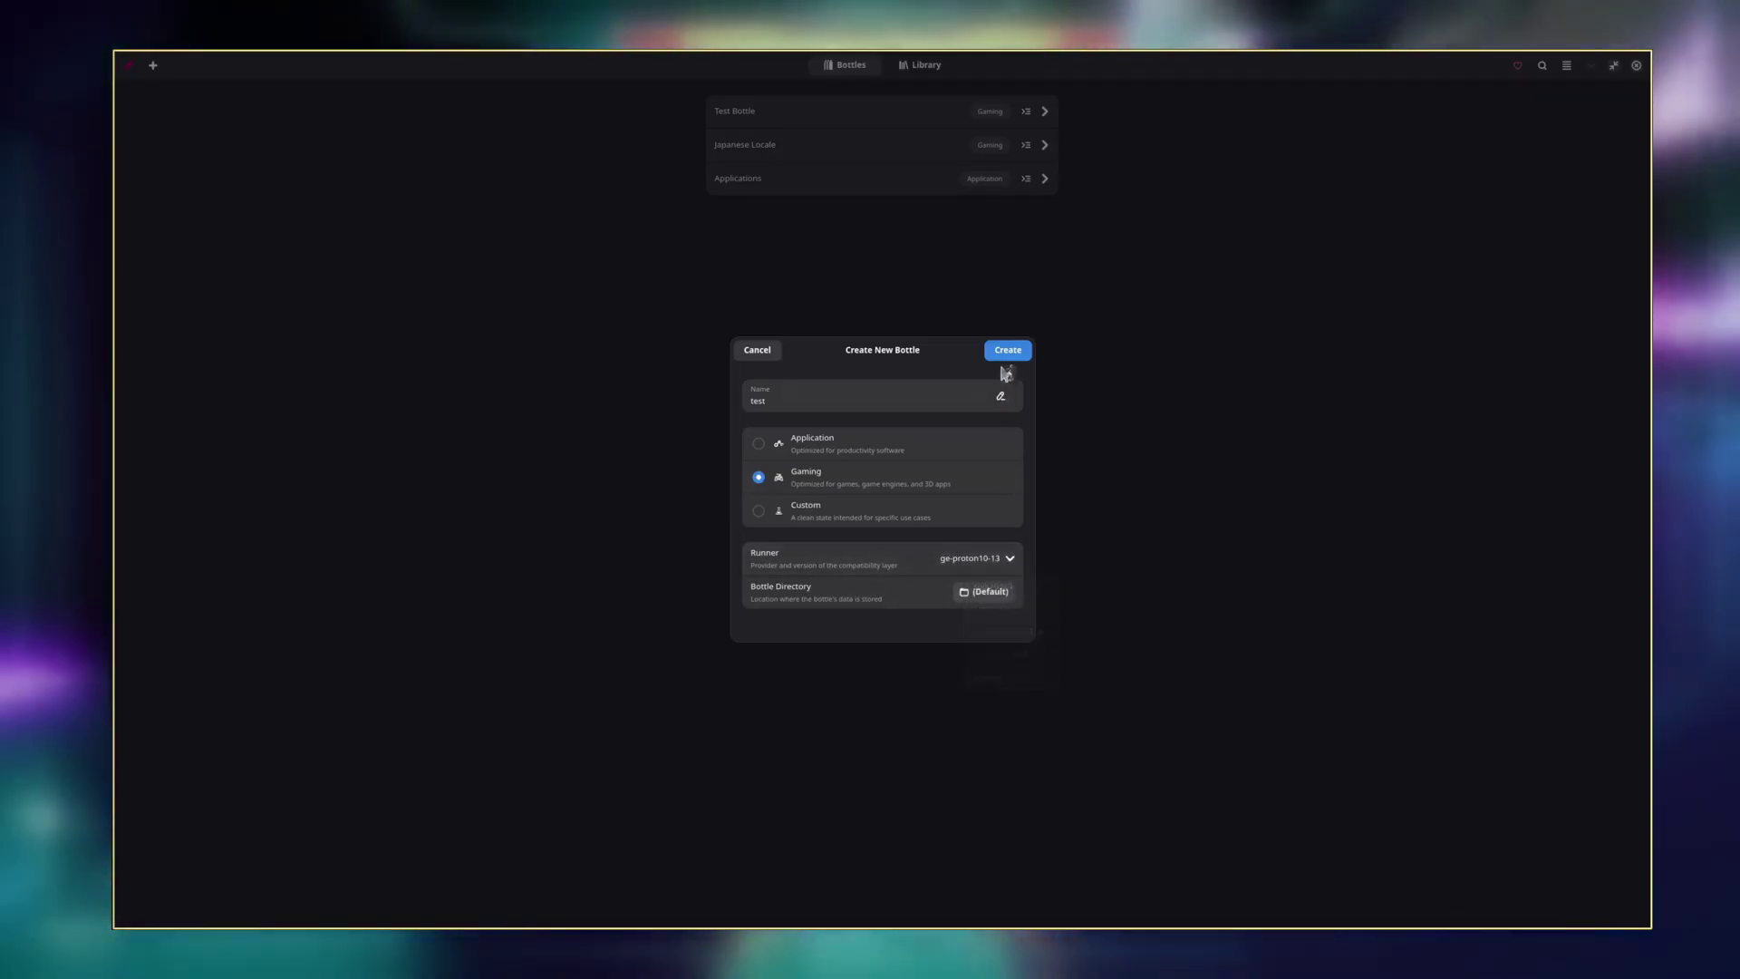
left_click(1008, 350)
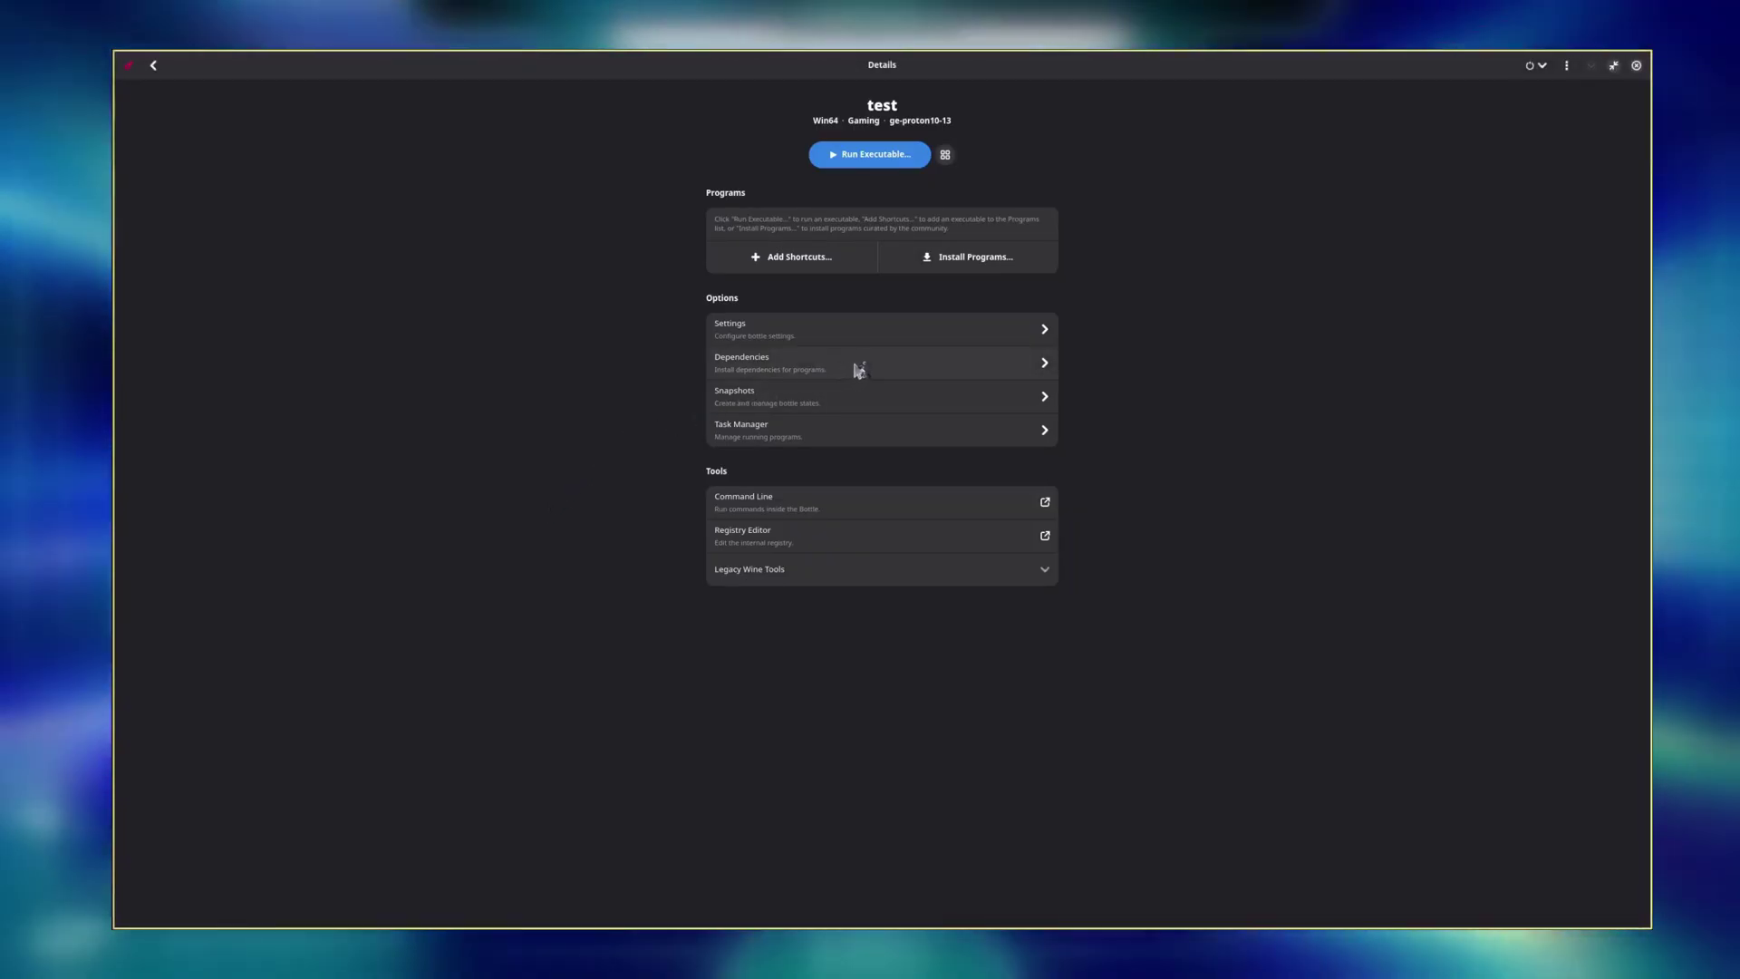
- Review the installable dependencies of the test bottle, including the Visual C++ and .NET entries, and return to its details
left_click(866, 372)
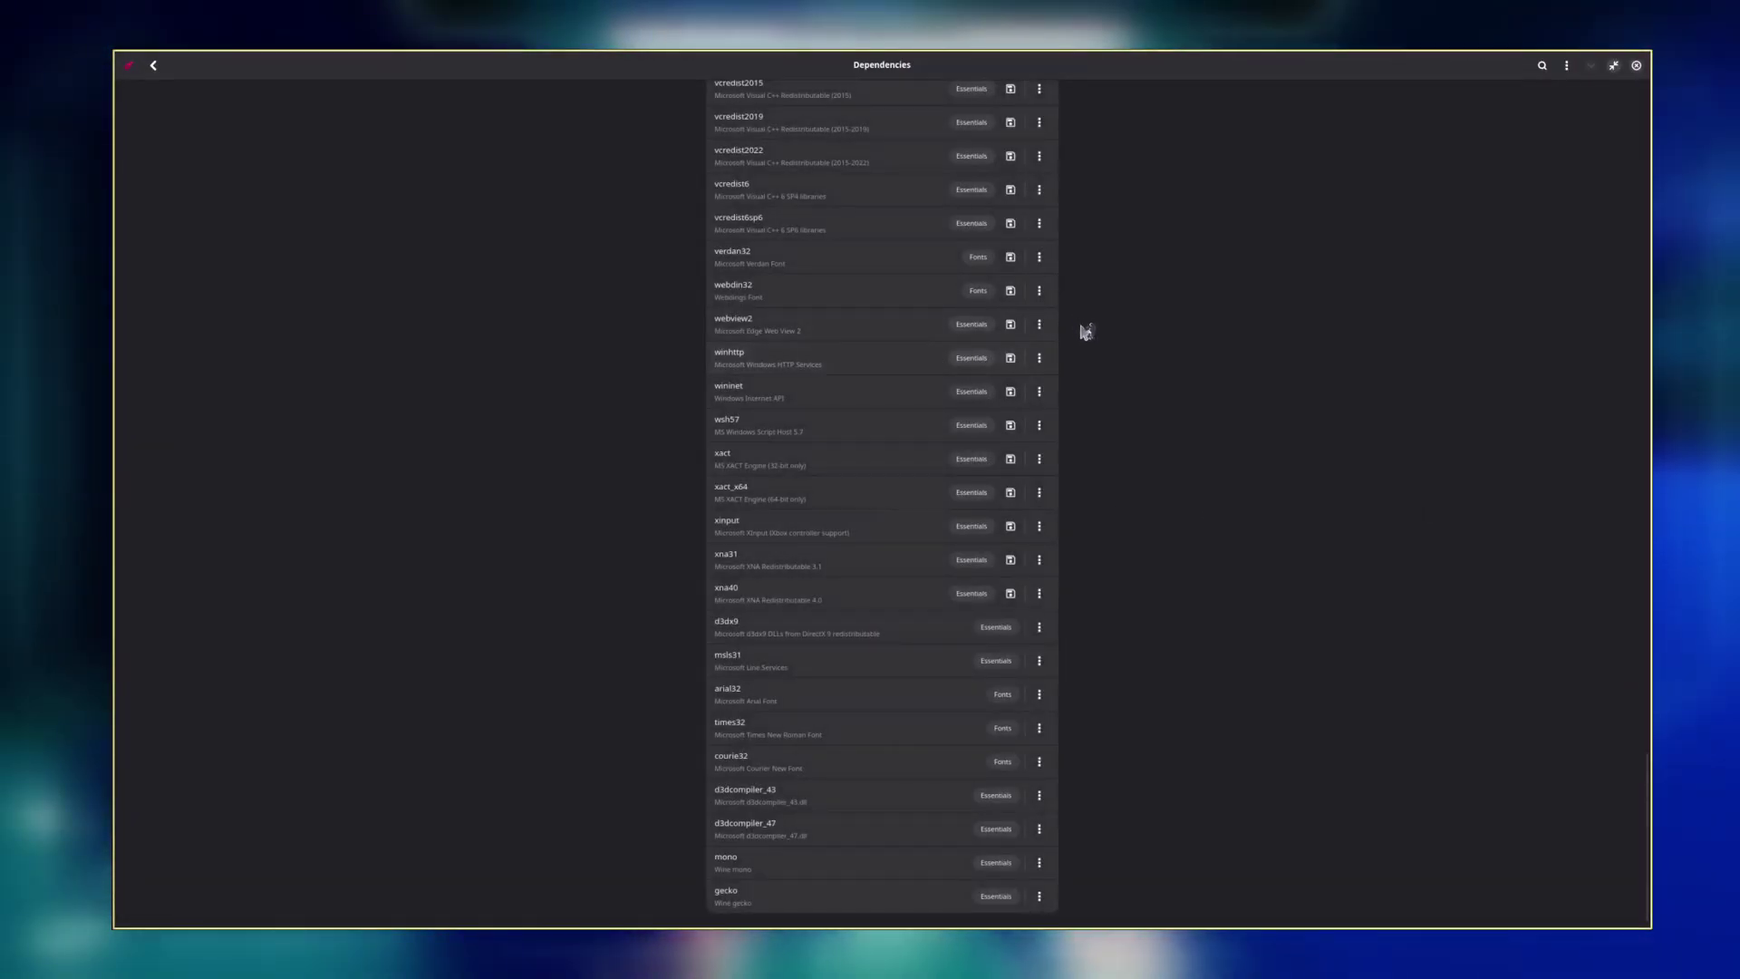
scroll(1096, 336, "up", 10)
scroll(1275, 363, "up", 6)
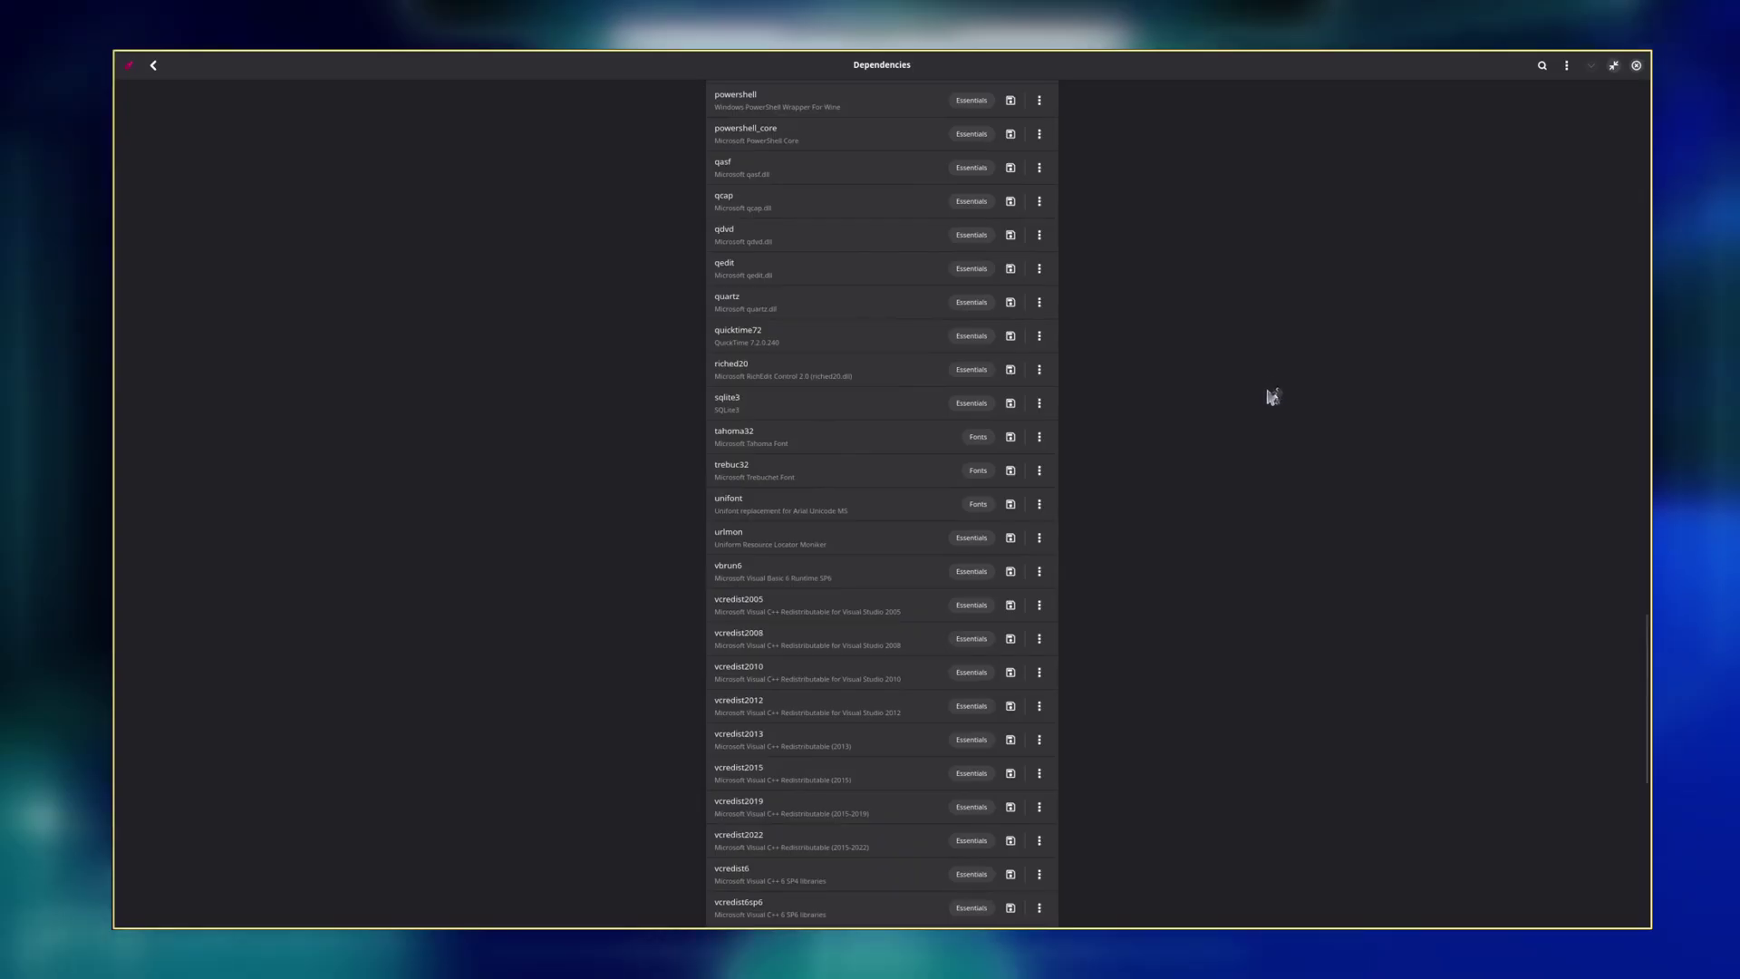
scroll(1139, 578, "up", 7)
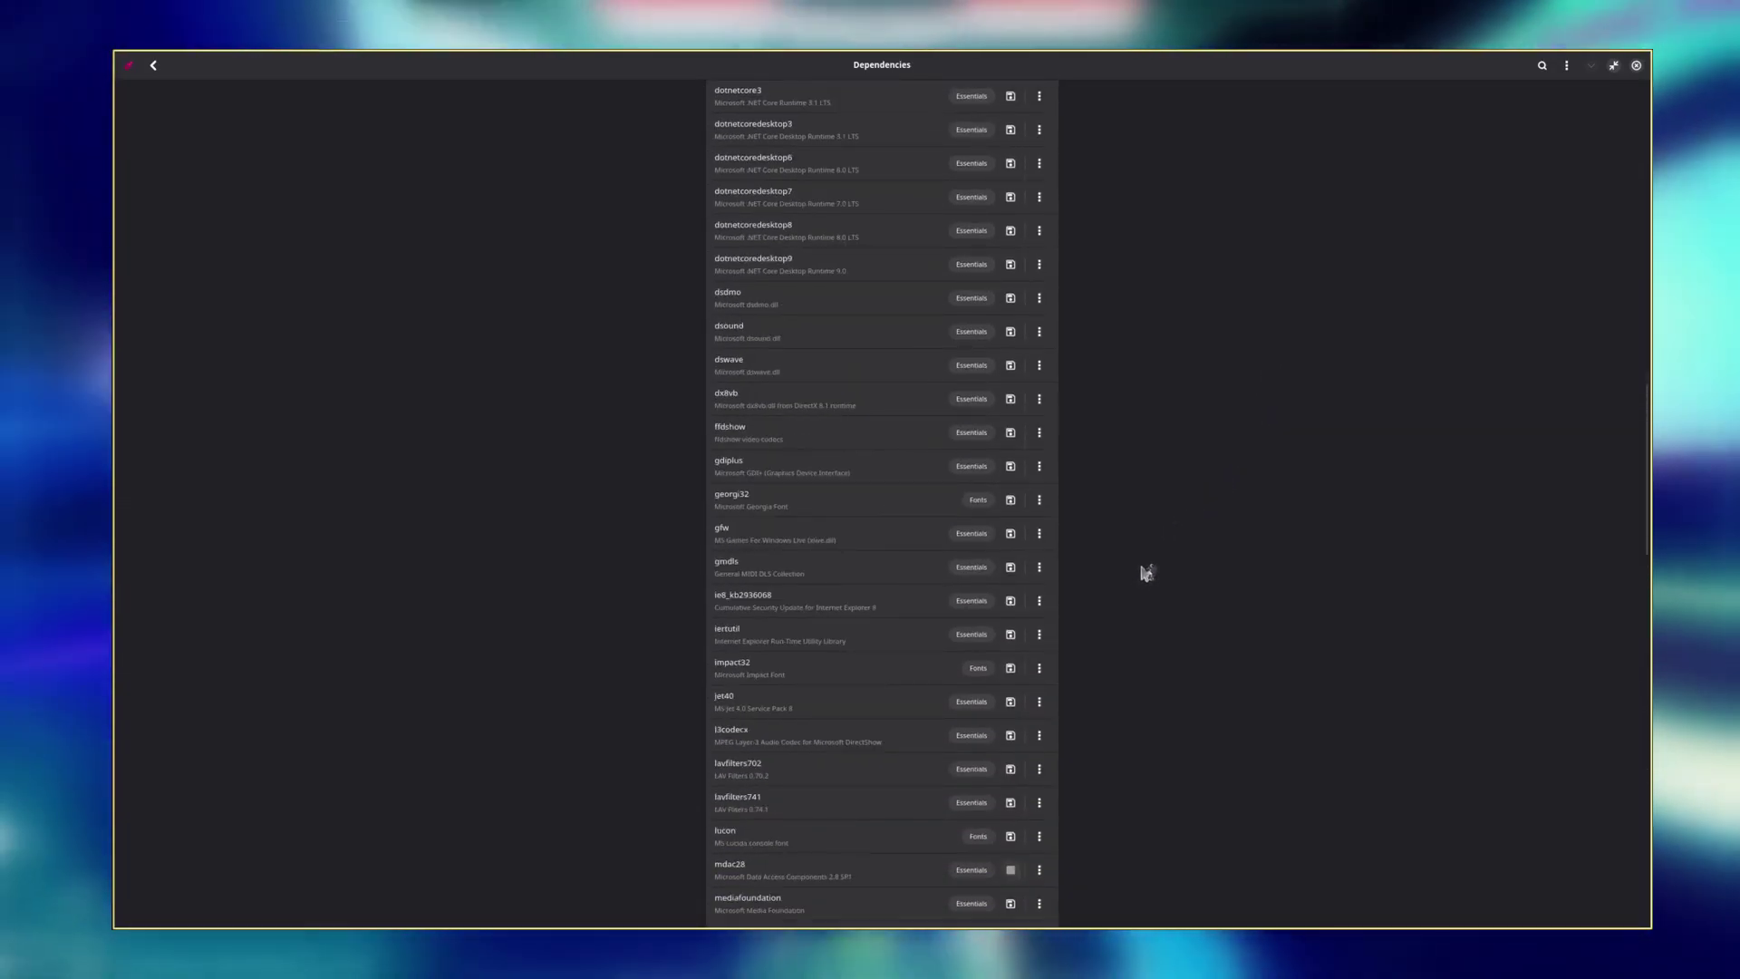
scroll(1146, 570, "up", 3)
scroll(928, 429, "up", 3)
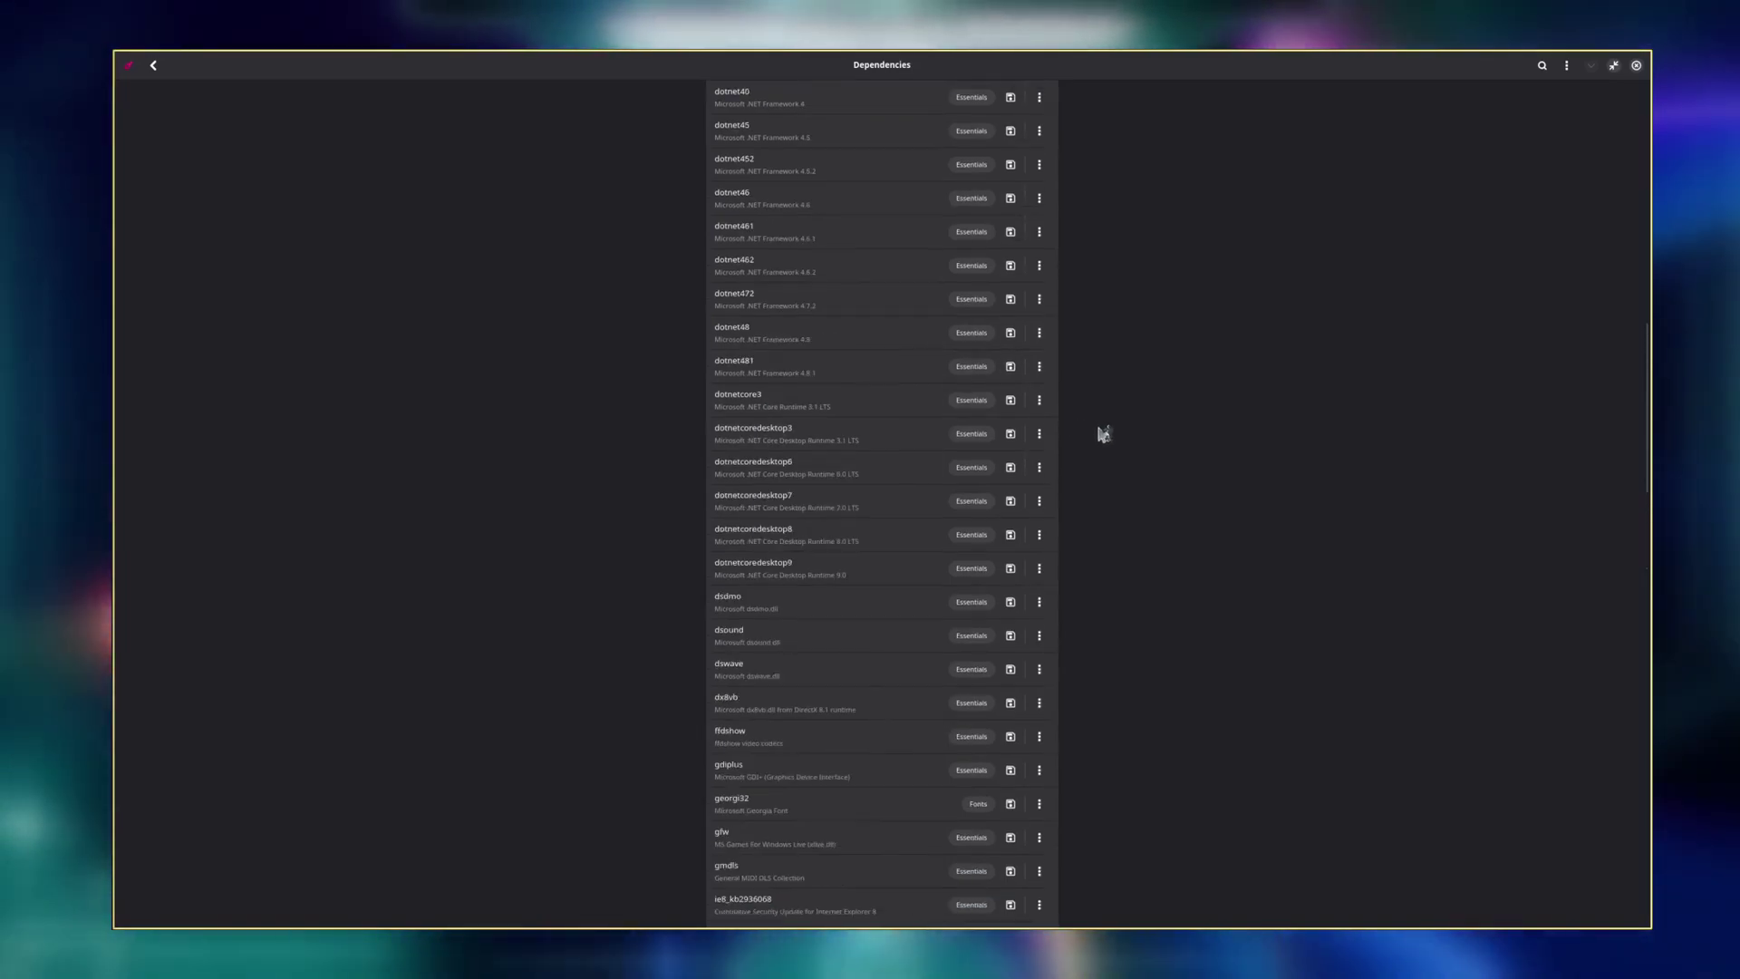
scroll(1018, 399, "up", 12)
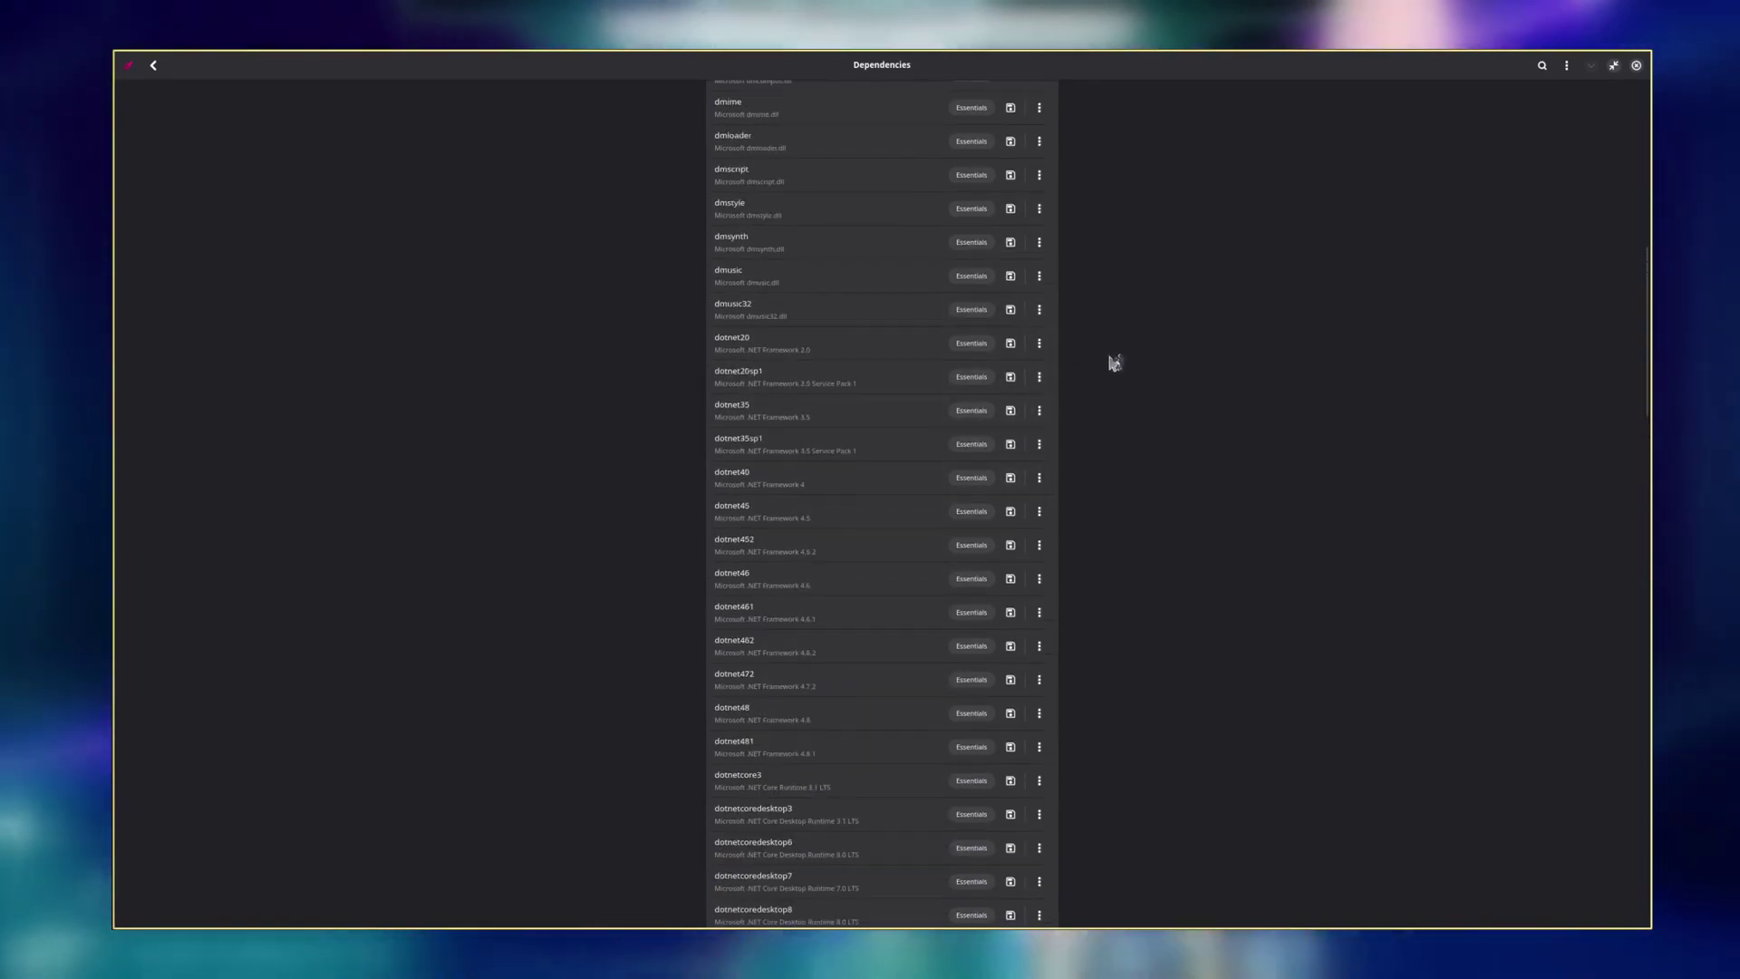
scroll(1149, 408, "up", 8)
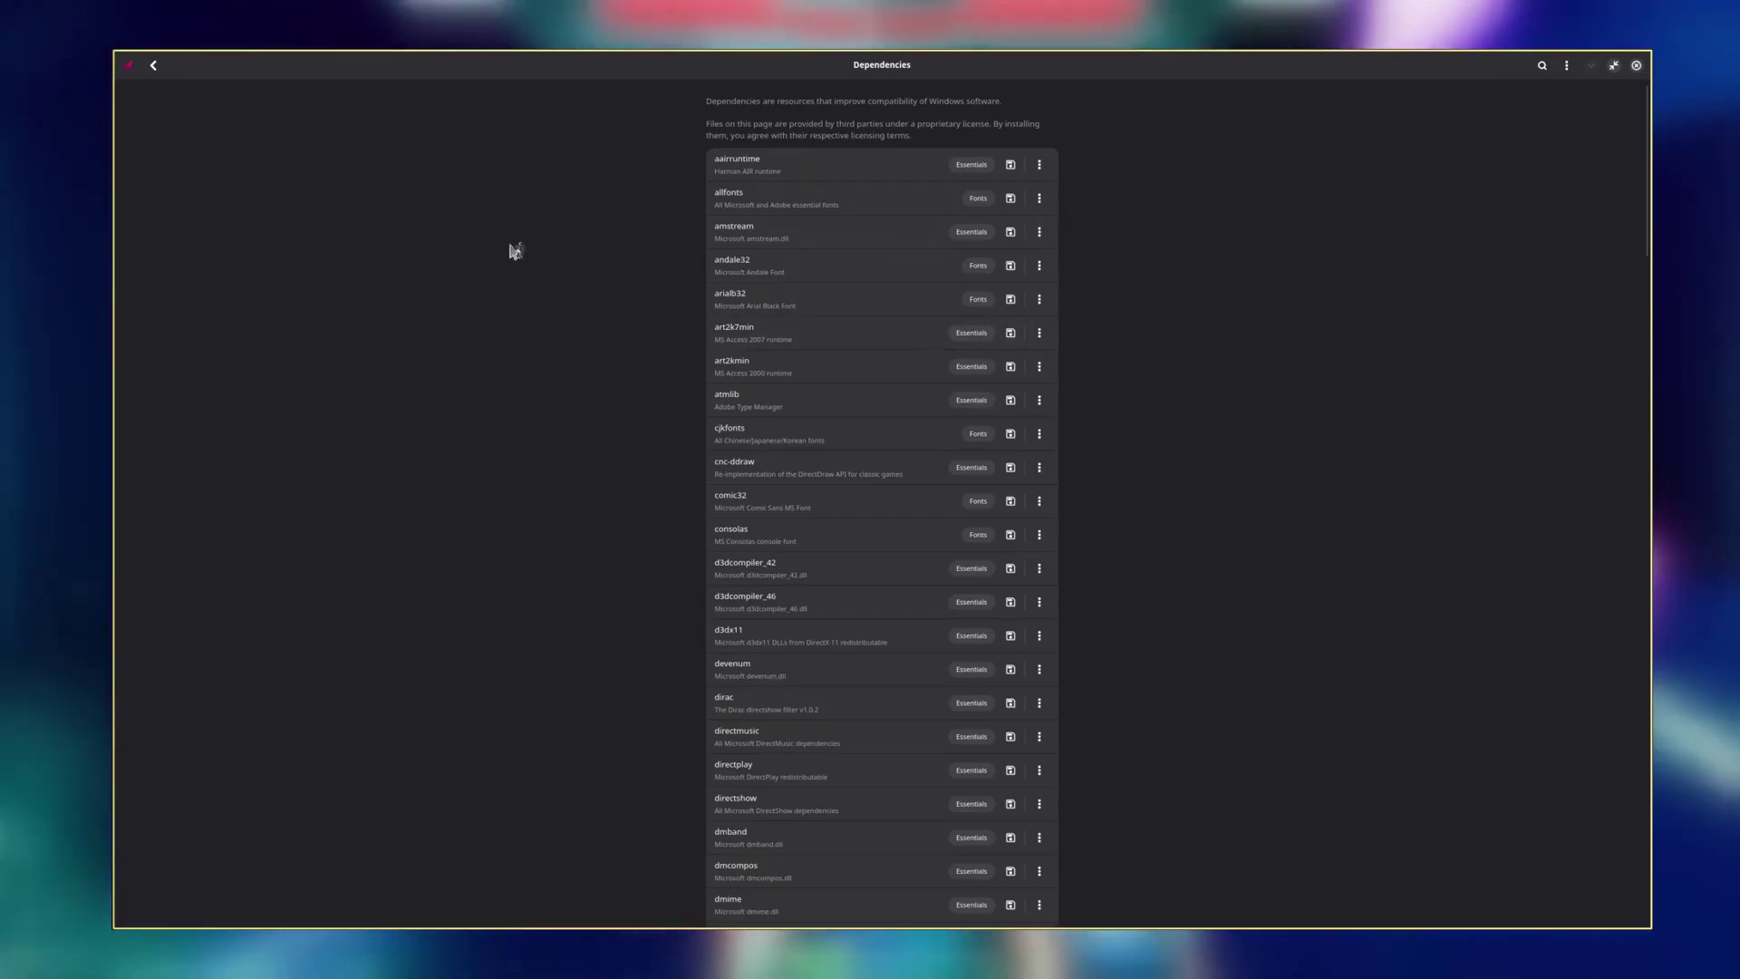
left_click(154, 68)
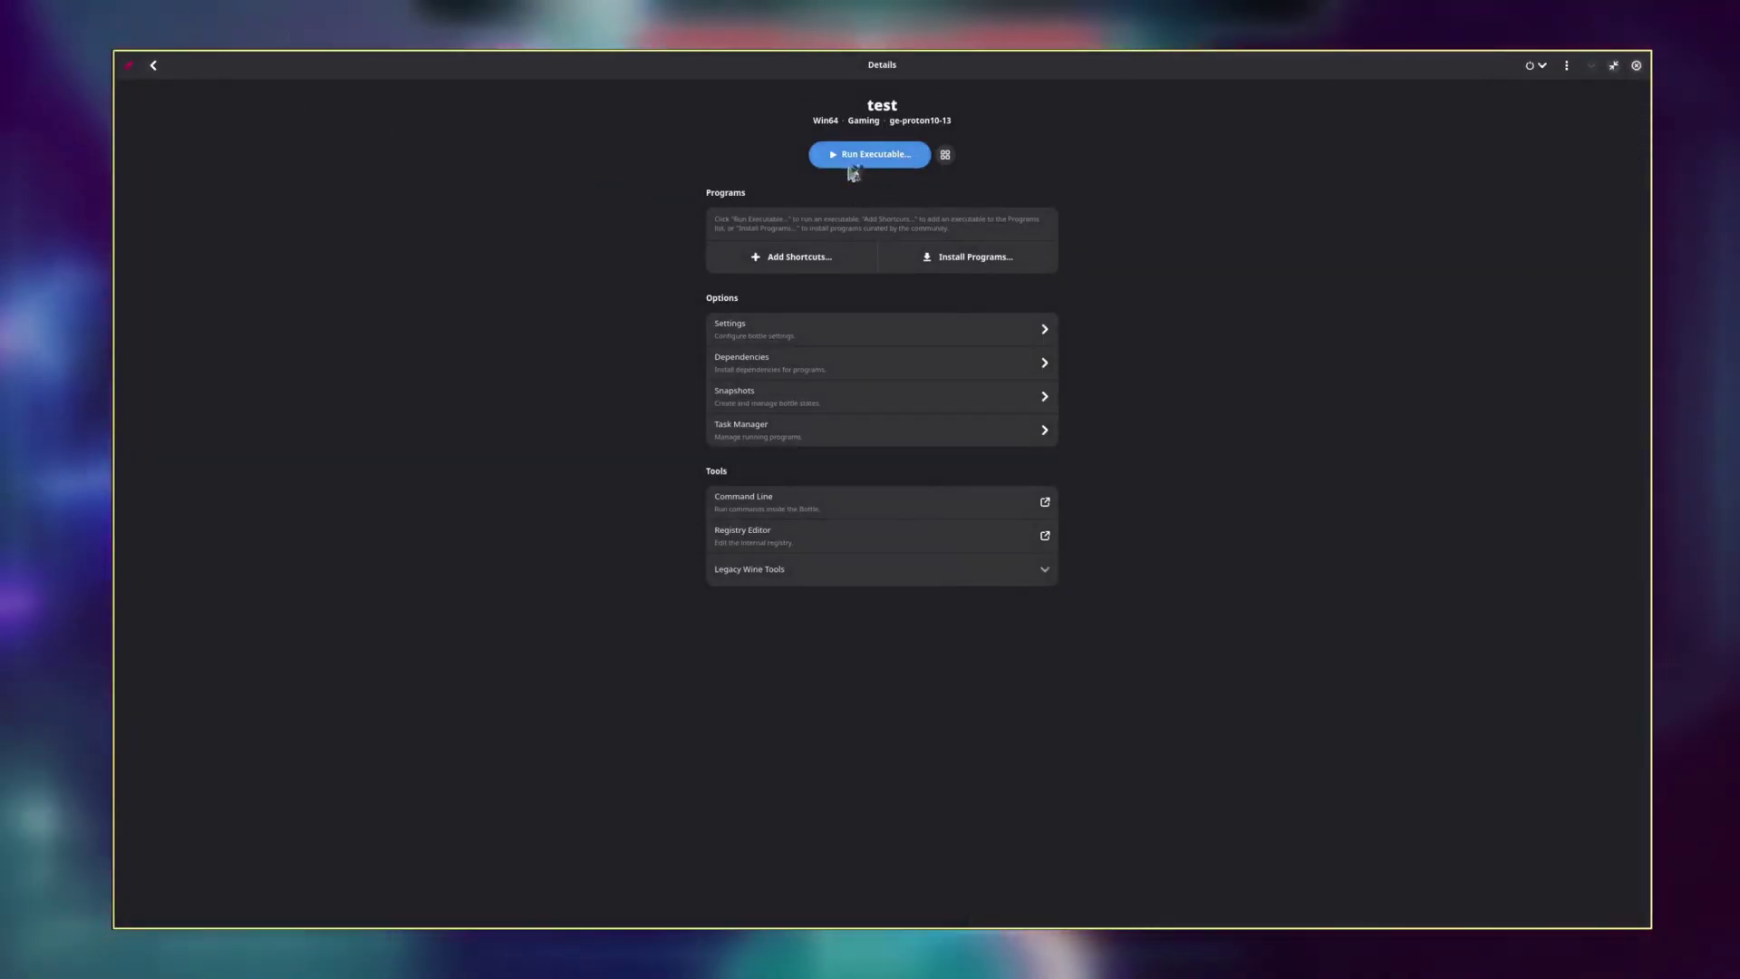